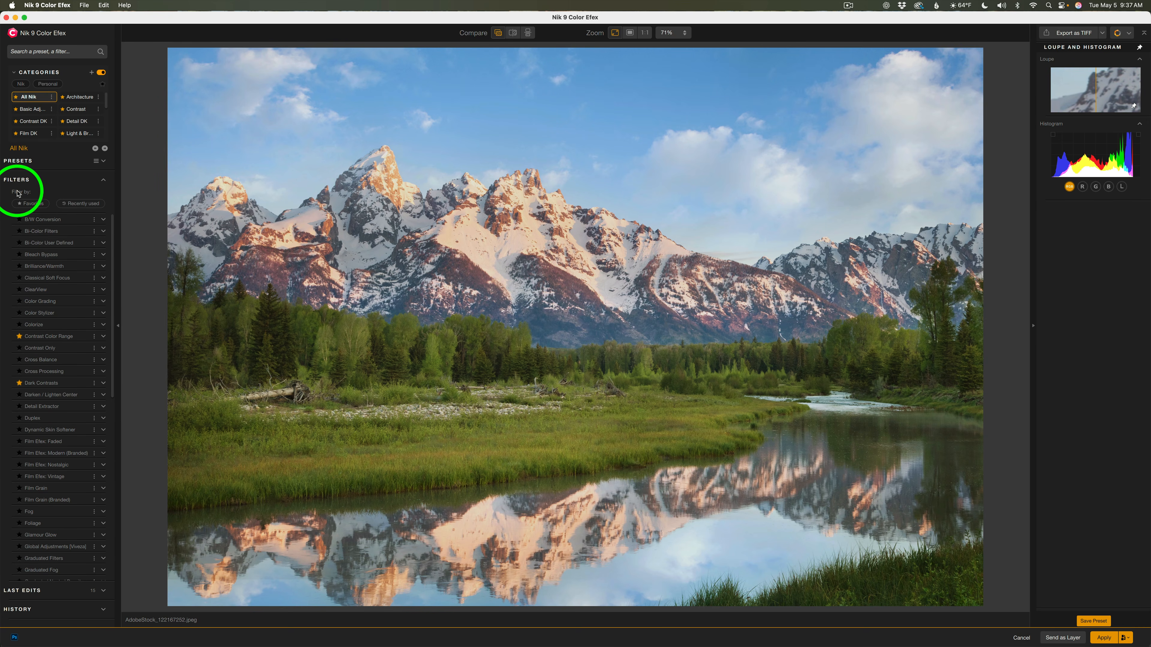
Browse the full filter list and add the Contrast Only filter to the mountain landscape photo.
scroll(64, 468, "down", 1)
scroll(63, 468, "down", 10)
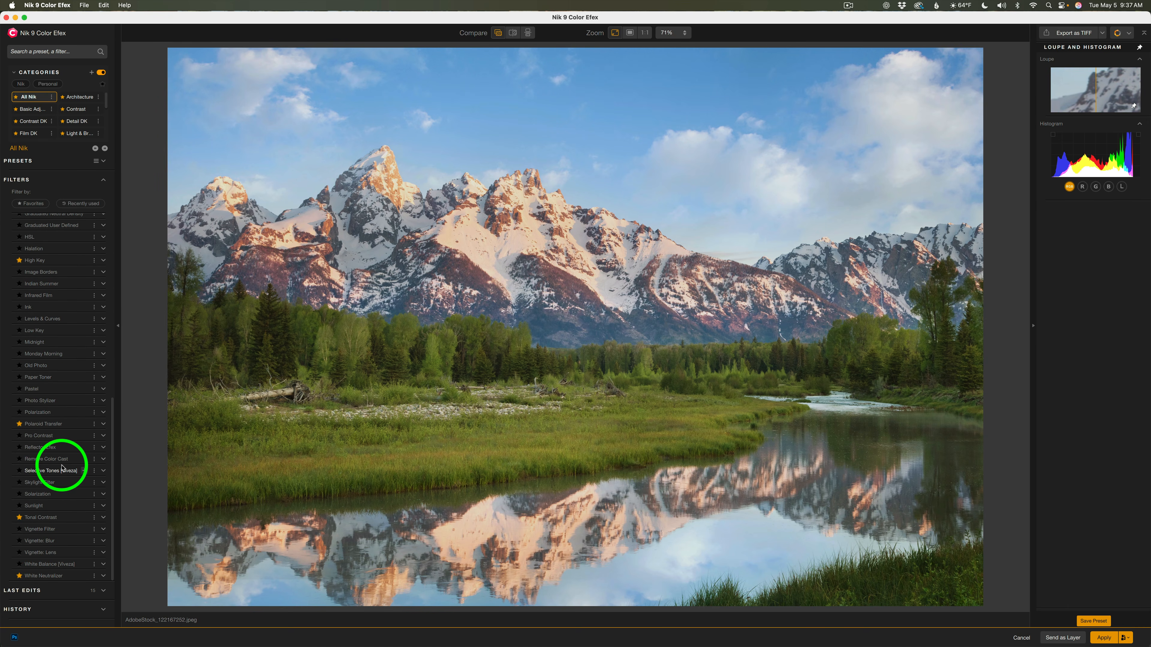
scroll(67, 404, "up", 11)
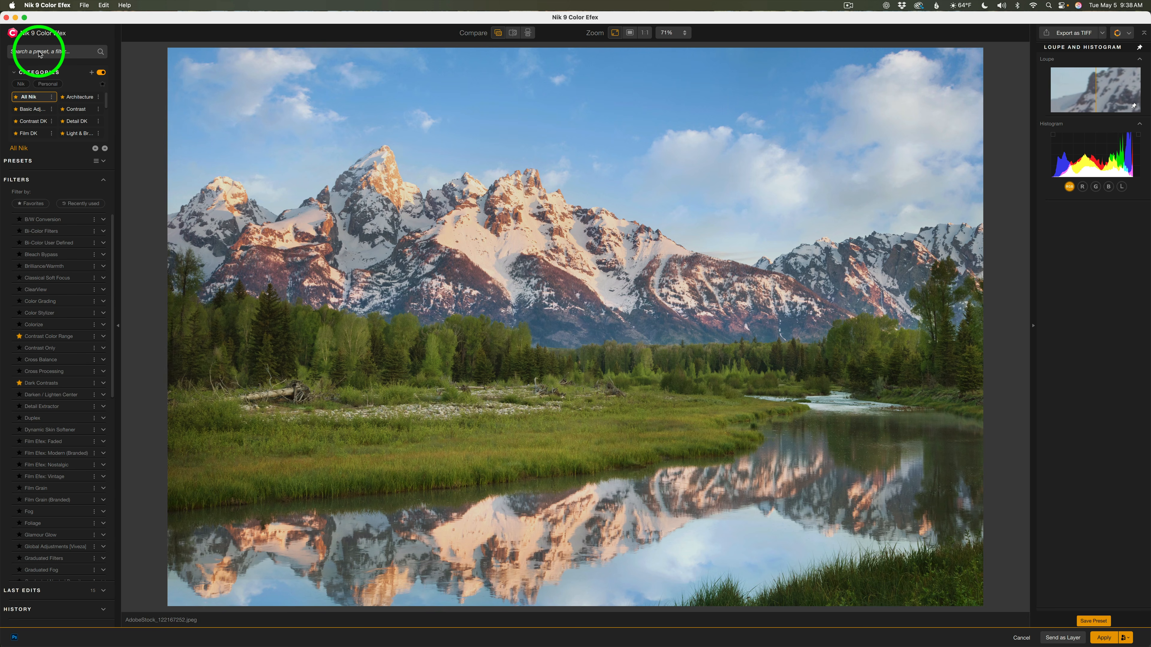
mouse_move(72, 348)
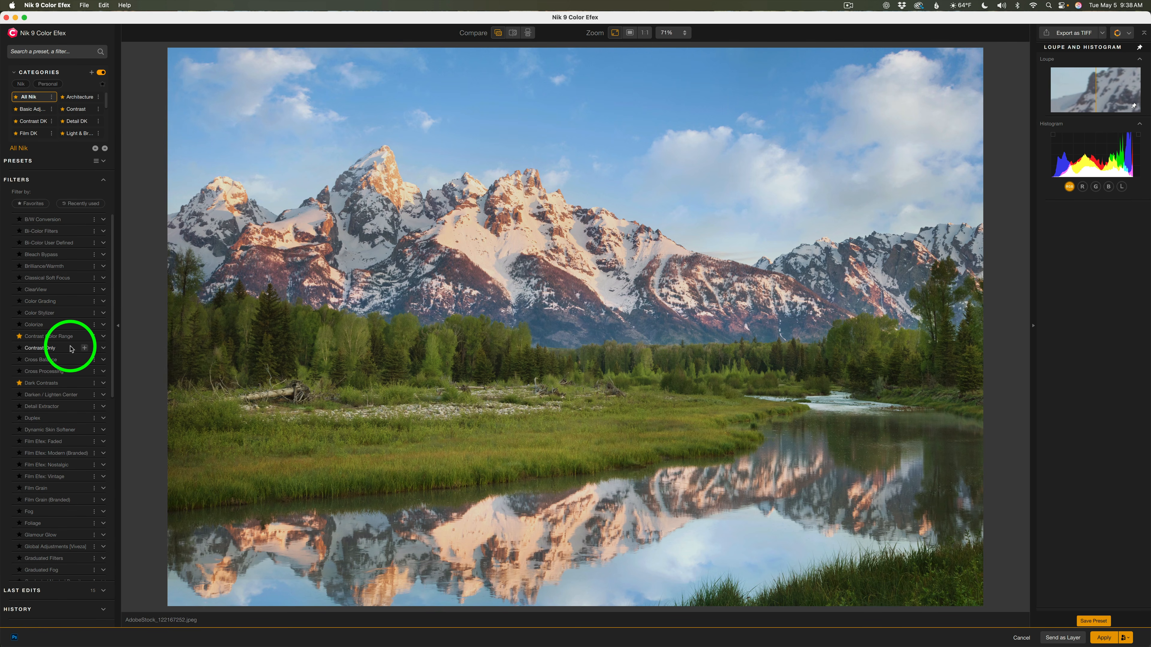
left_click(85, 348)
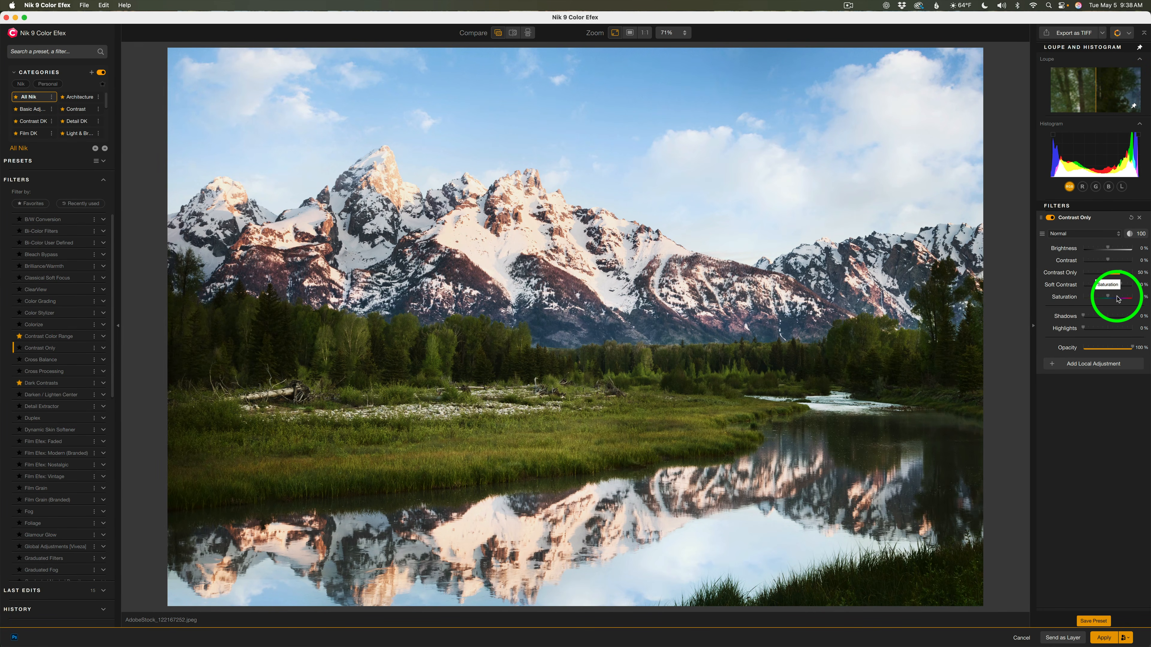
Compare the landscape with the Contrast Only filter off and on, and preview its blend modes while keeping Normal.
left_click(1050, 218)
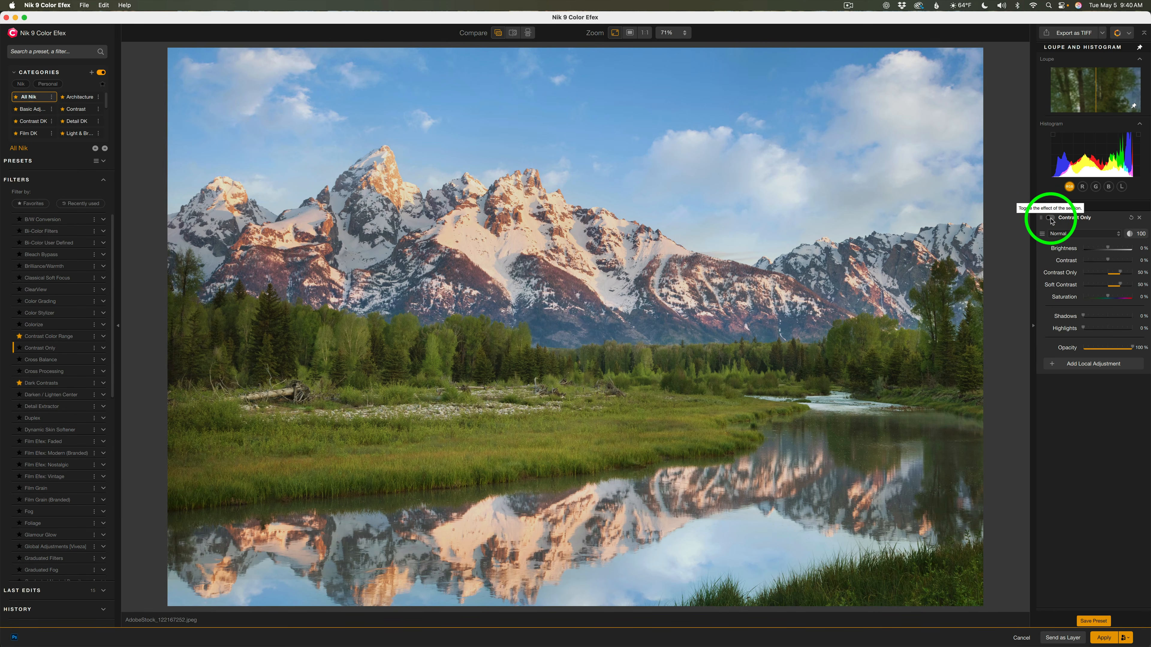
left_click(1050, 219)
left_click(1081, 235)
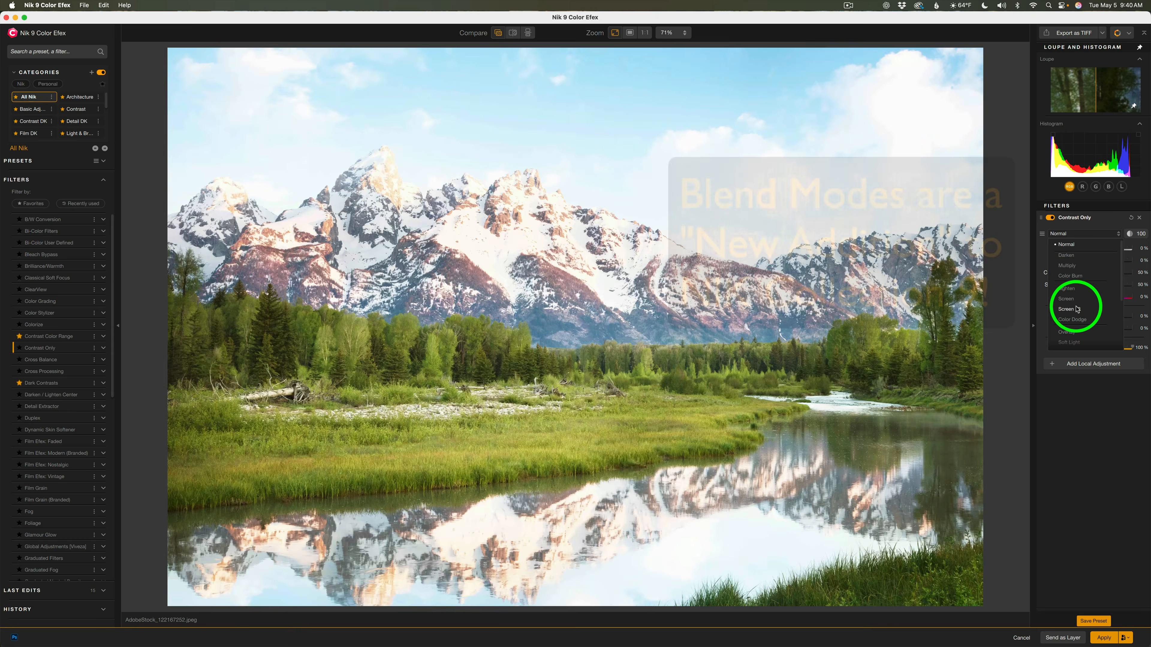
left_click(1080, 227)
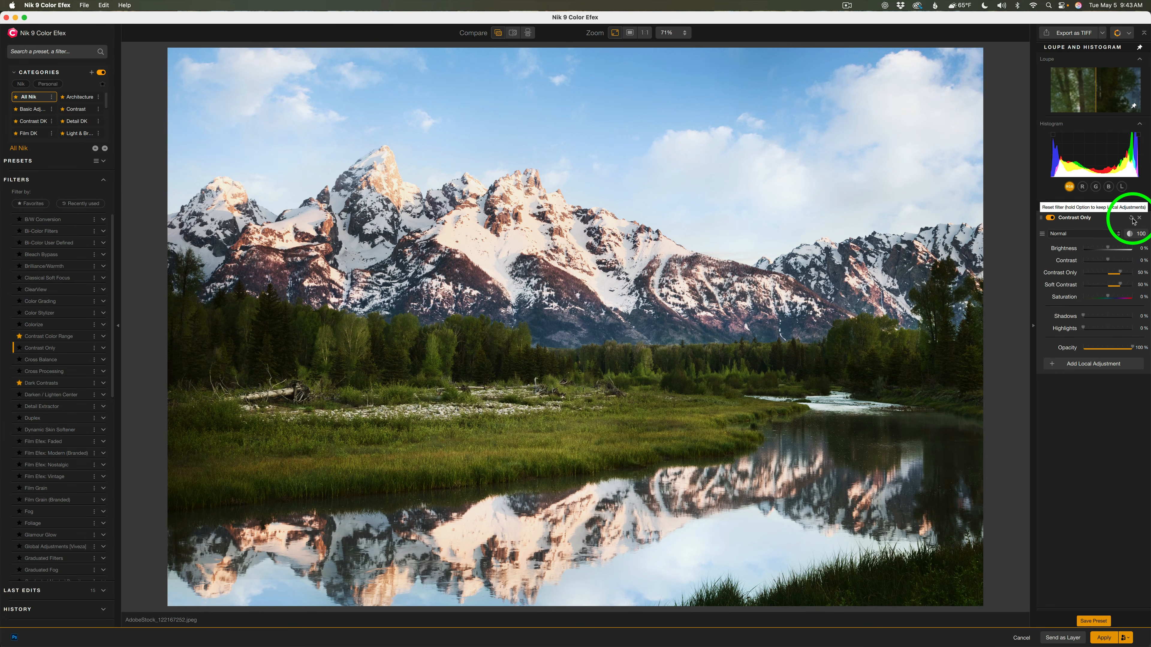
Zero out the Contrast Only filter's starting adjustments, setting Contrast Only and Soft Contrast to 0%.
left_click(1132, 219)
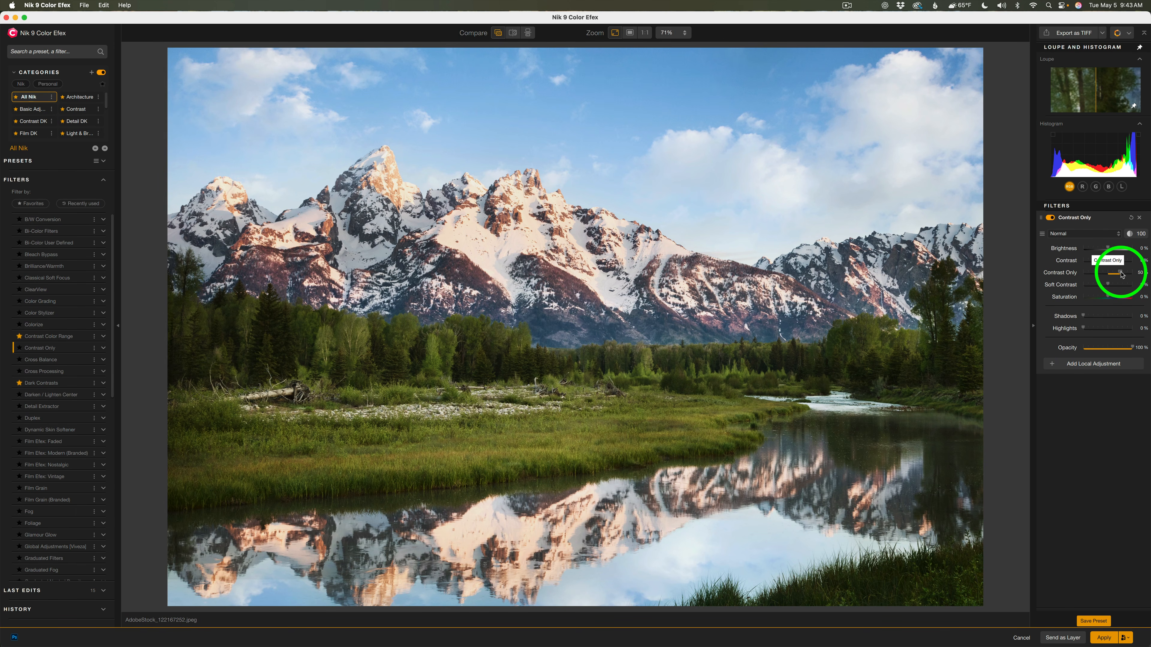
left_click_drag(1121, 274, 1110, 275)
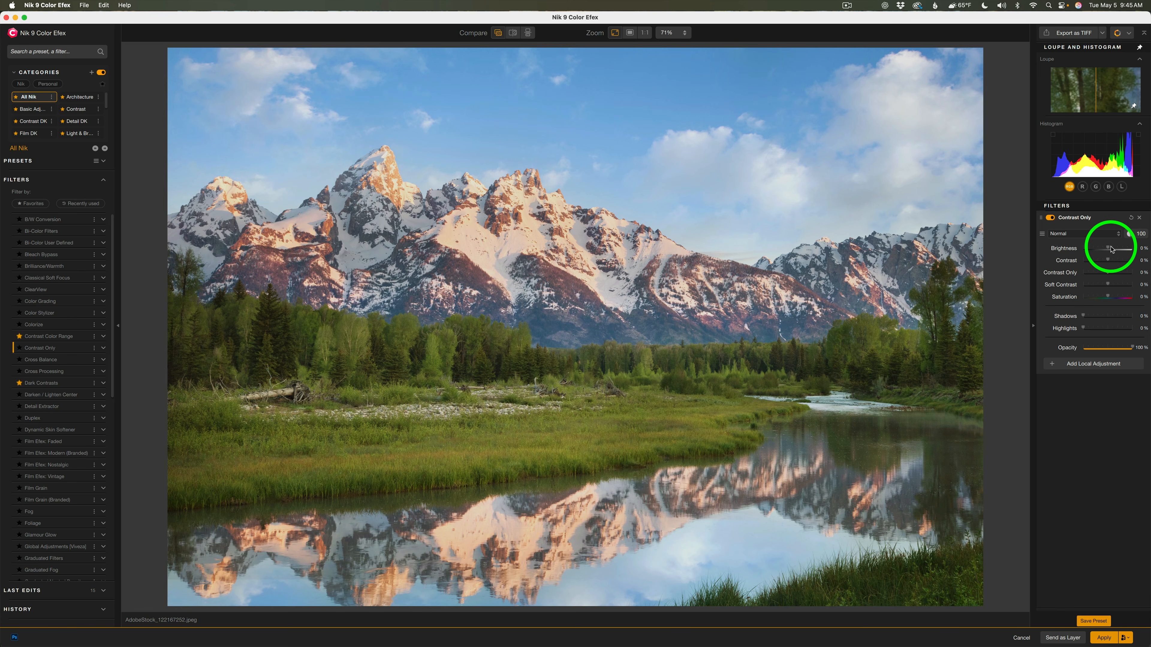
Try darkening the landscape with Brightness and raising Contrast to about 58%, resetting each to 0%.
left_click_drag(1108, 249, 1101, 251)
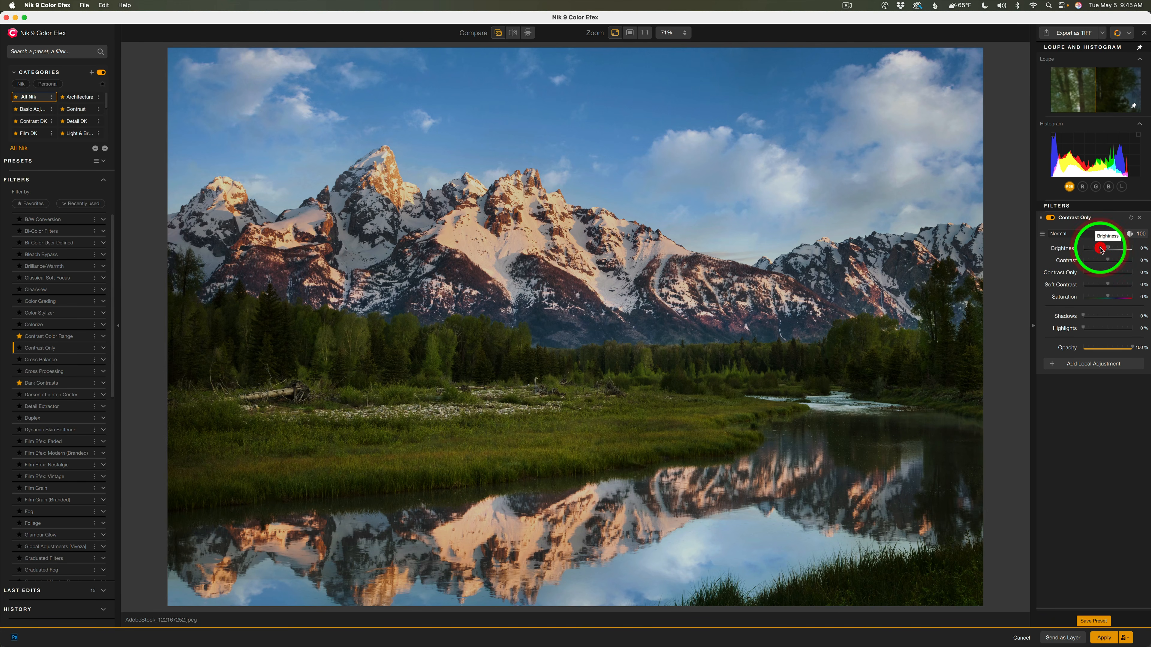
double_click(1101, 250)
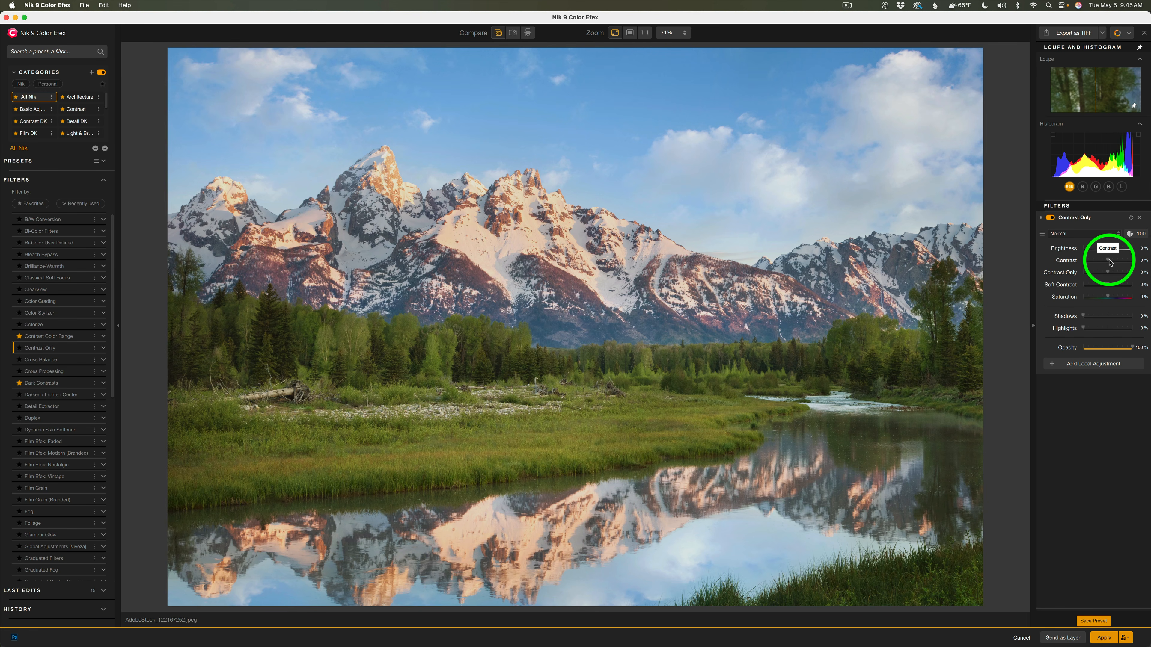
left_click_drag(1108, 262, 1121, 262)
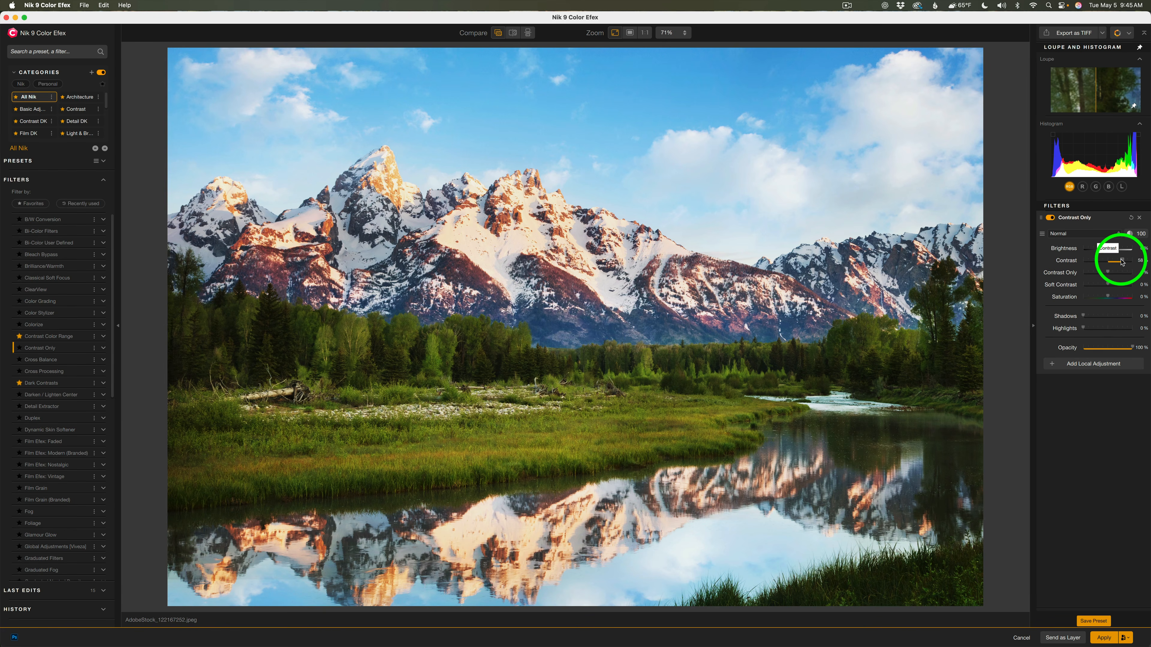
double_click(1123, 262)
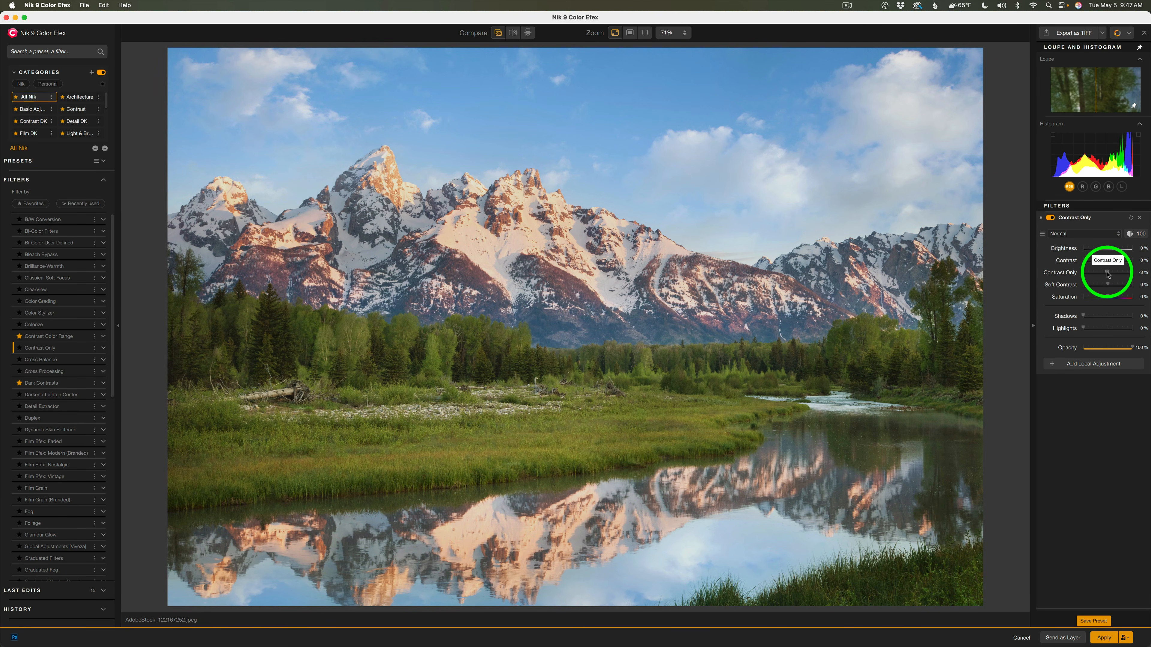
Try a moderate Contrast Only increase, and Soft Contrast from about 7% down to about -88%, returning both to 0%.
left_click_drag(1107, 273, 1115, 275)
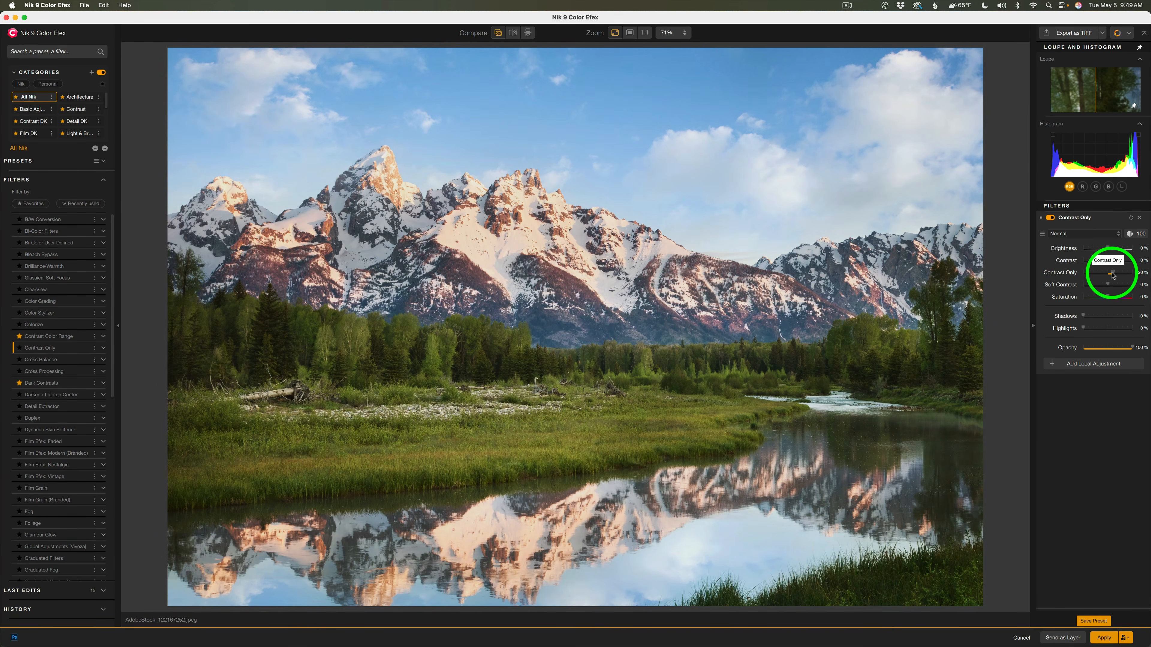
left_click_drag(1110, 275, 1108, 273)
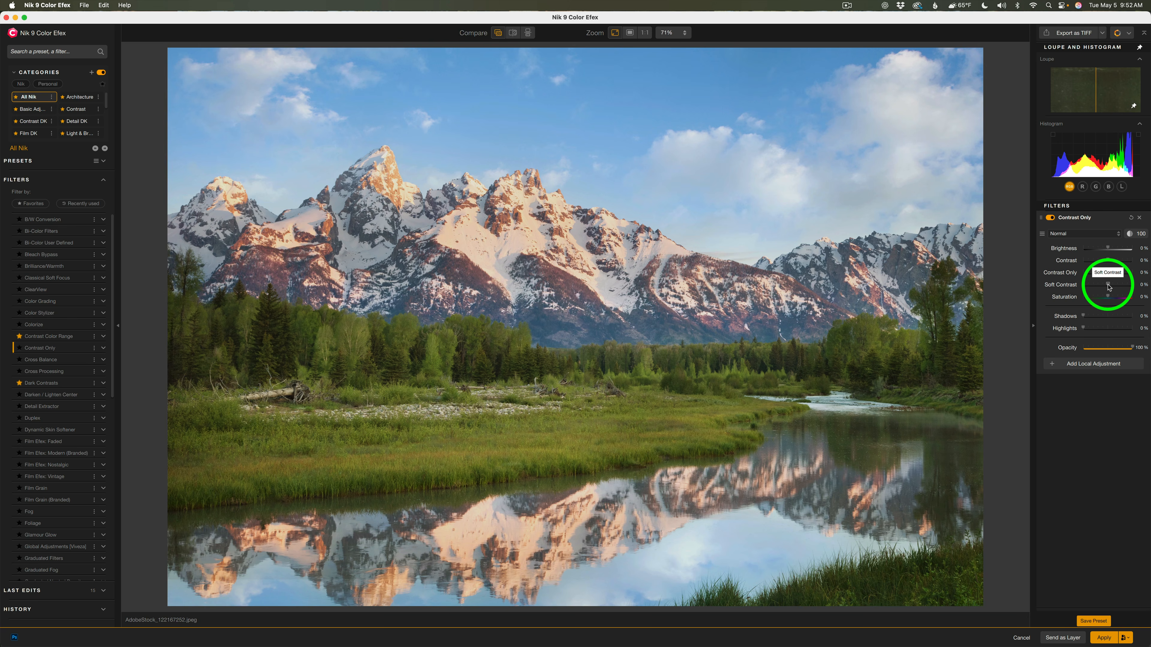
mouse_move(1109, 287)
left_mouse_down()
mouse_move(1127, 289)
mouse_move(1110, 288)
left_mouse_up()
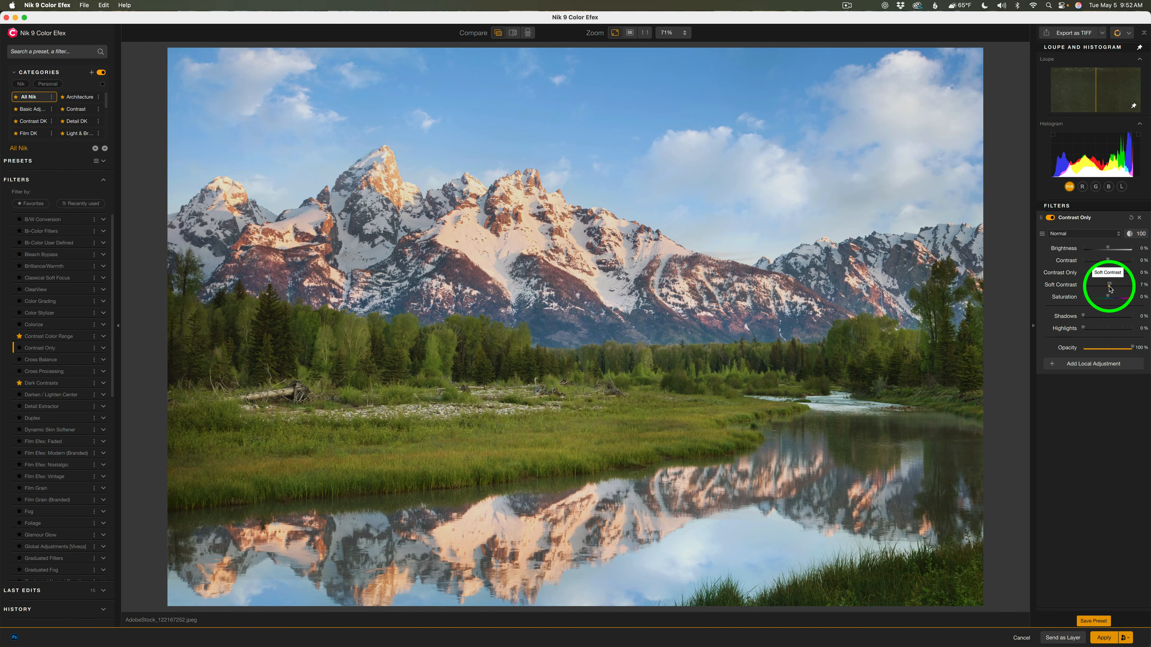
left_click_drag(1110, 289, 1088, 289)
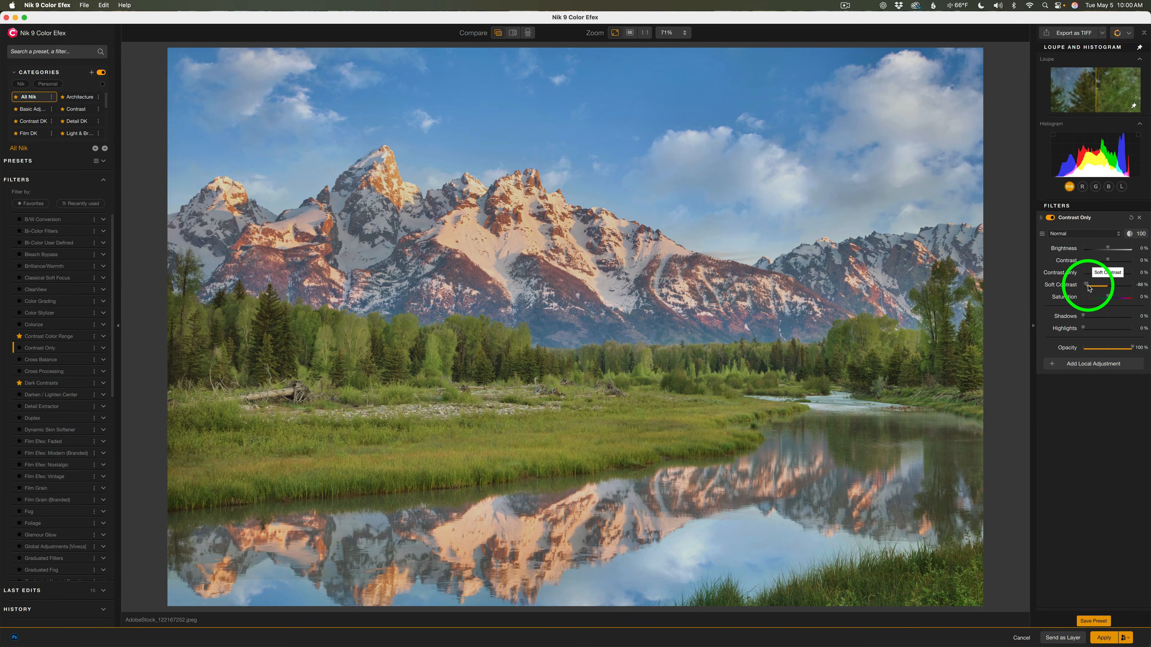
left_click_drag(1088, 288, 1101, 288)
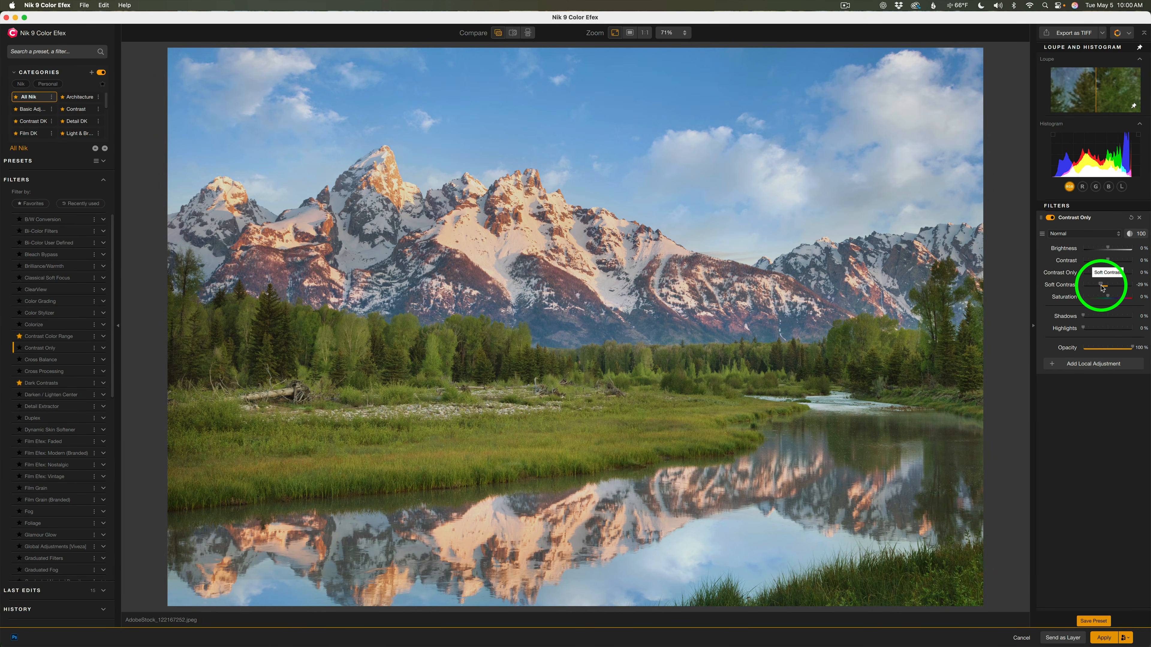
left_click(1098, 287)
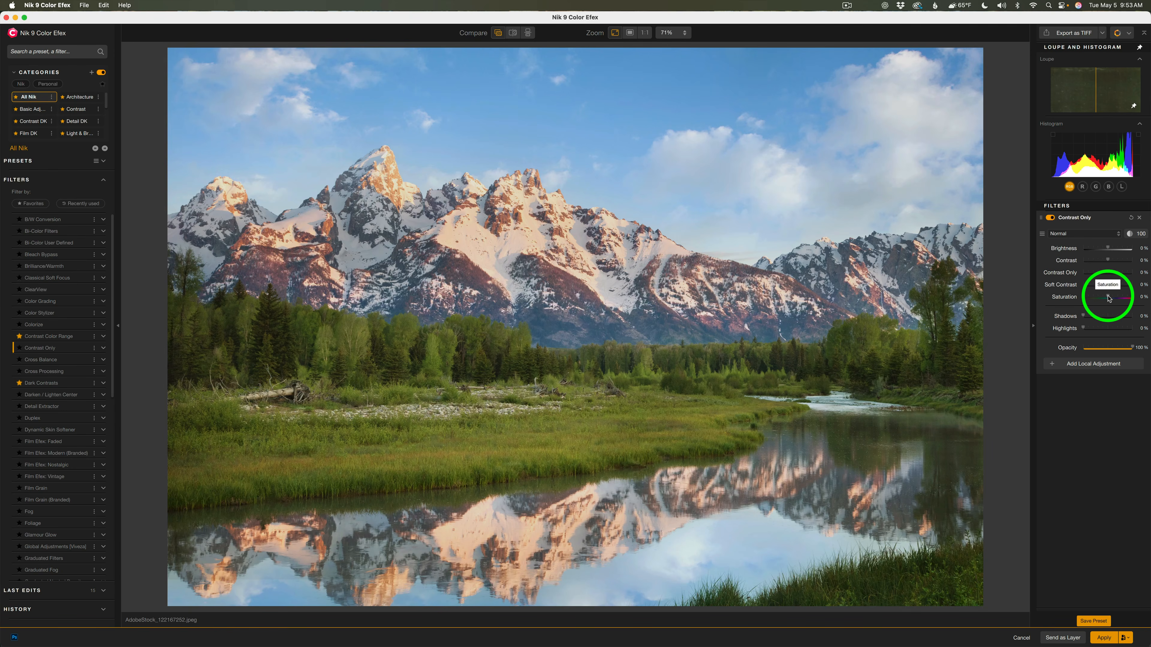
Try lowering the landscape's Saturation to about -29% and return it to 0%.
left_click_drag(1109, 298, 1105, 298)
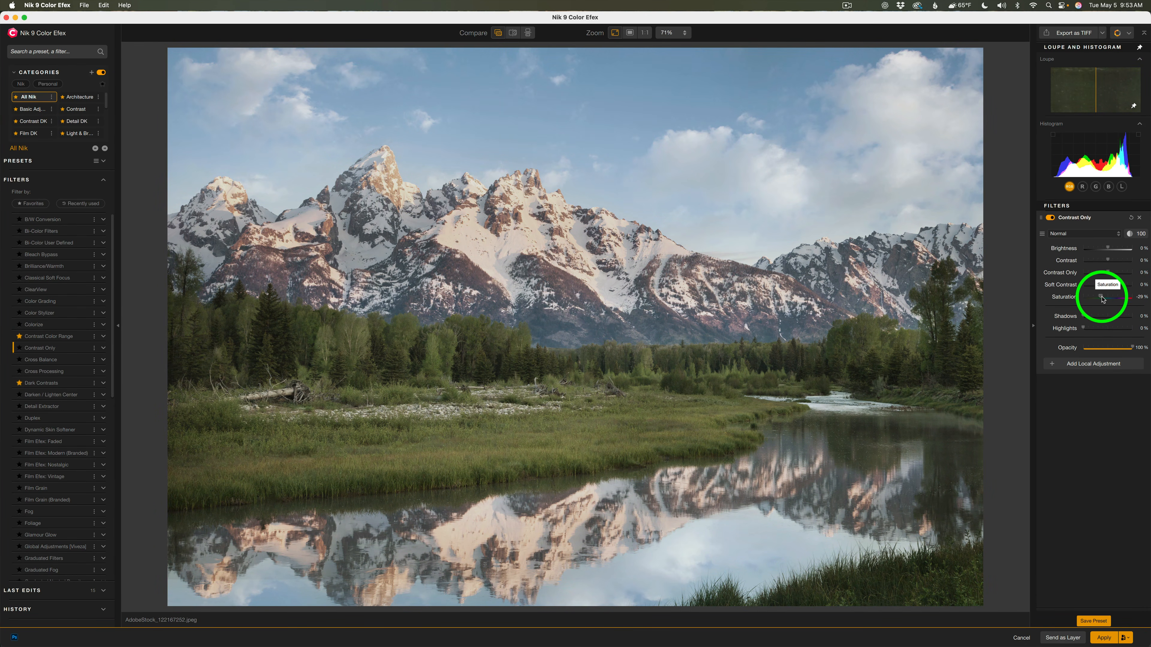
left_click_drag(1106, 299, 1110, 300)
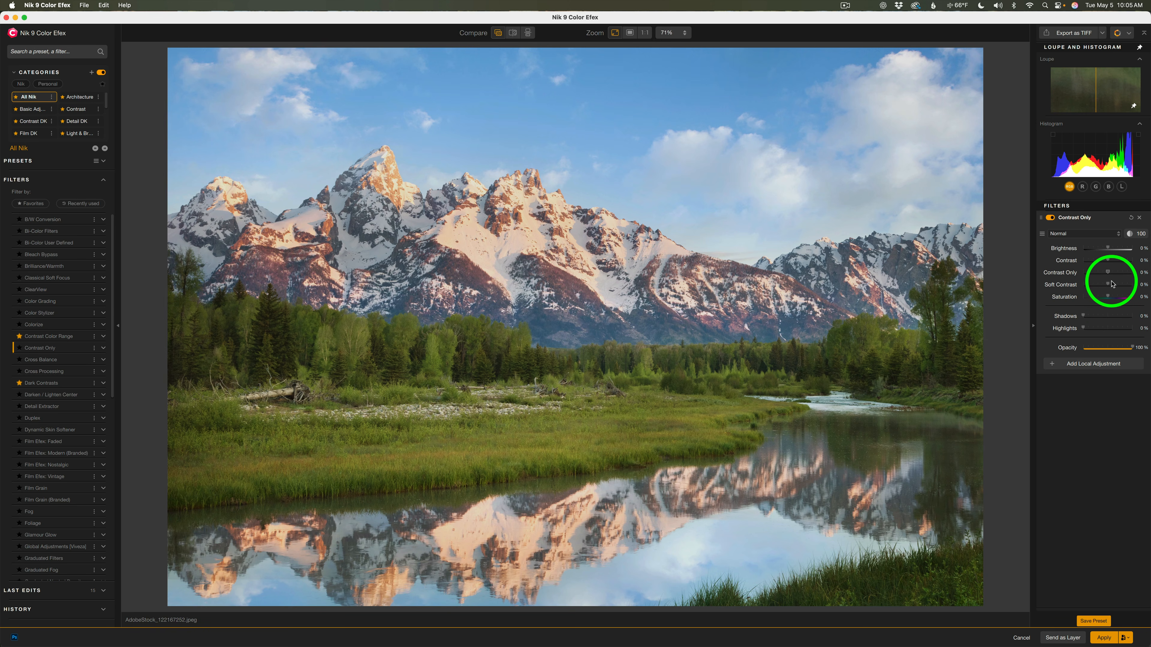
Set the landscape's Contrast Only to about 46% and Soft Contrast to about -14%.
left_click_drag(1109, 274, 1119, 277)
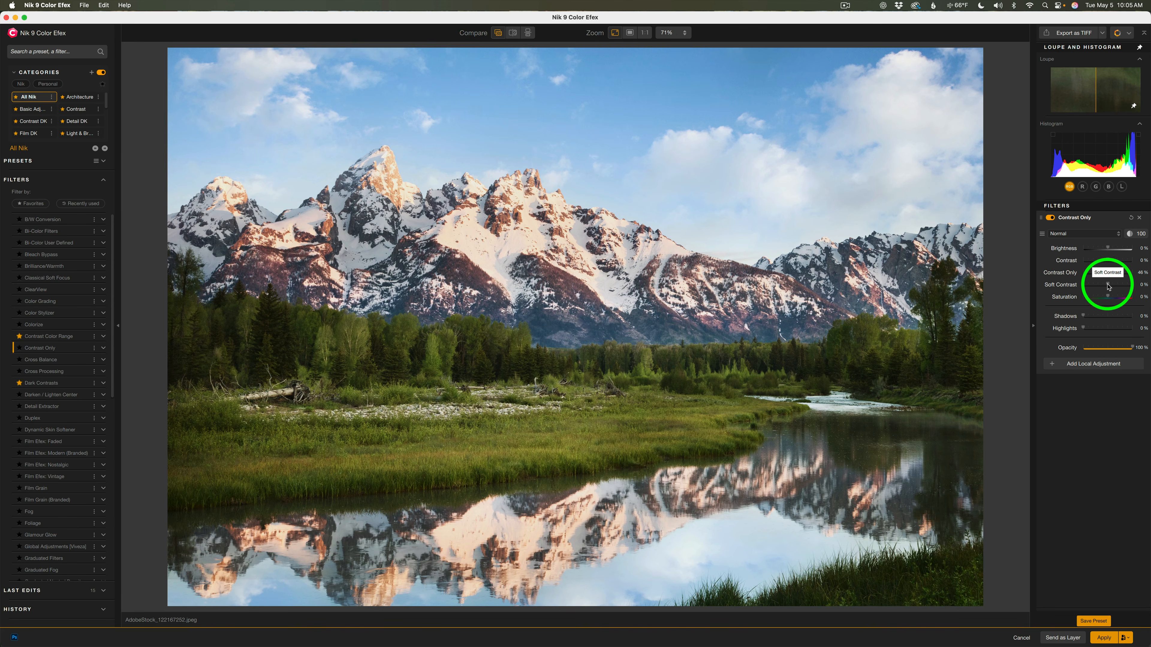
left_click_drag(1108, 285, 1114, 286)
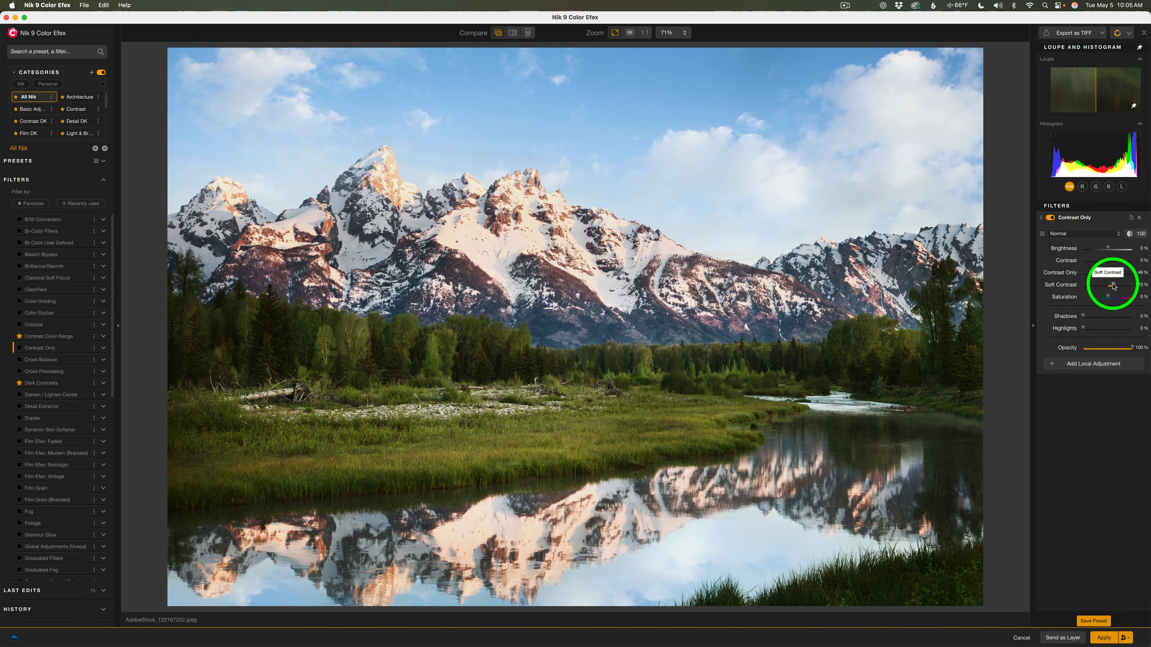
left_click_drag(1114, 286, 1105, 286)
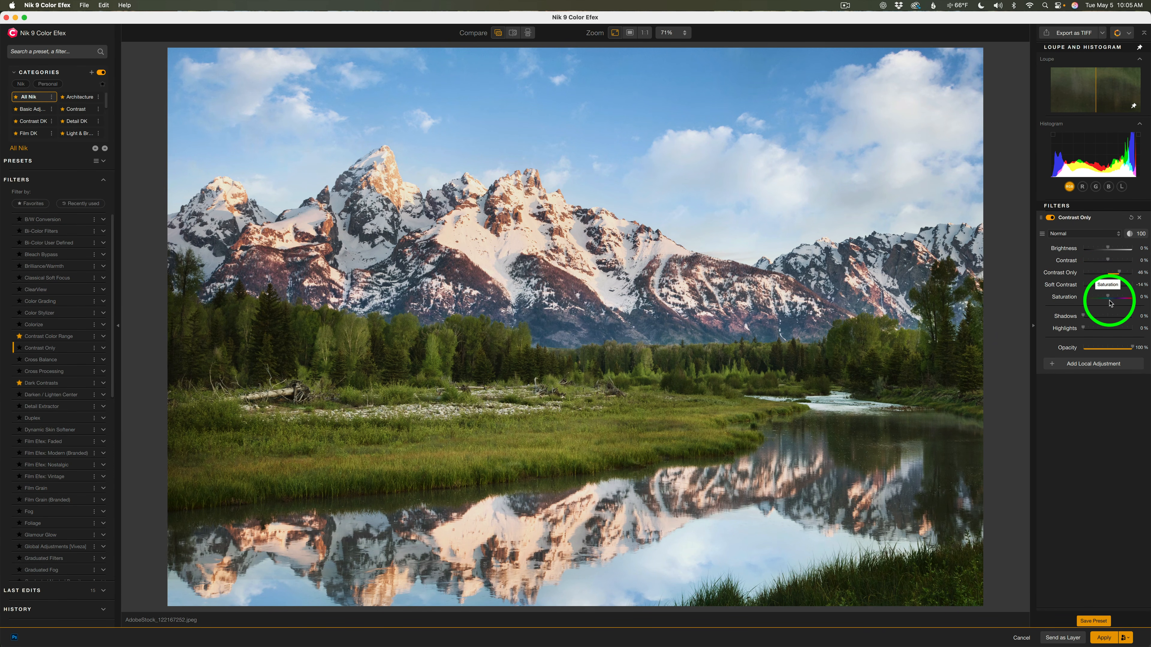
Raise the landscape's Saturation to about 6% and compare the photo with the filter off and on.
left_click_drag(1108, 298, 1109, 299)
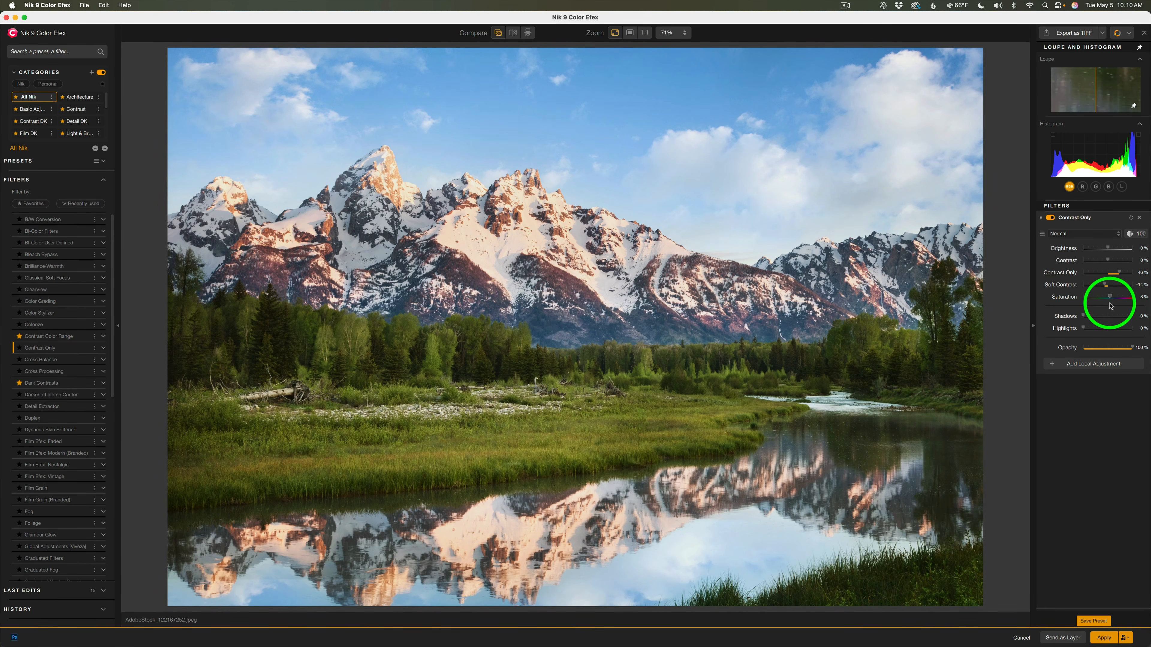
left_click_drag(1108, 299, 1111, 299)
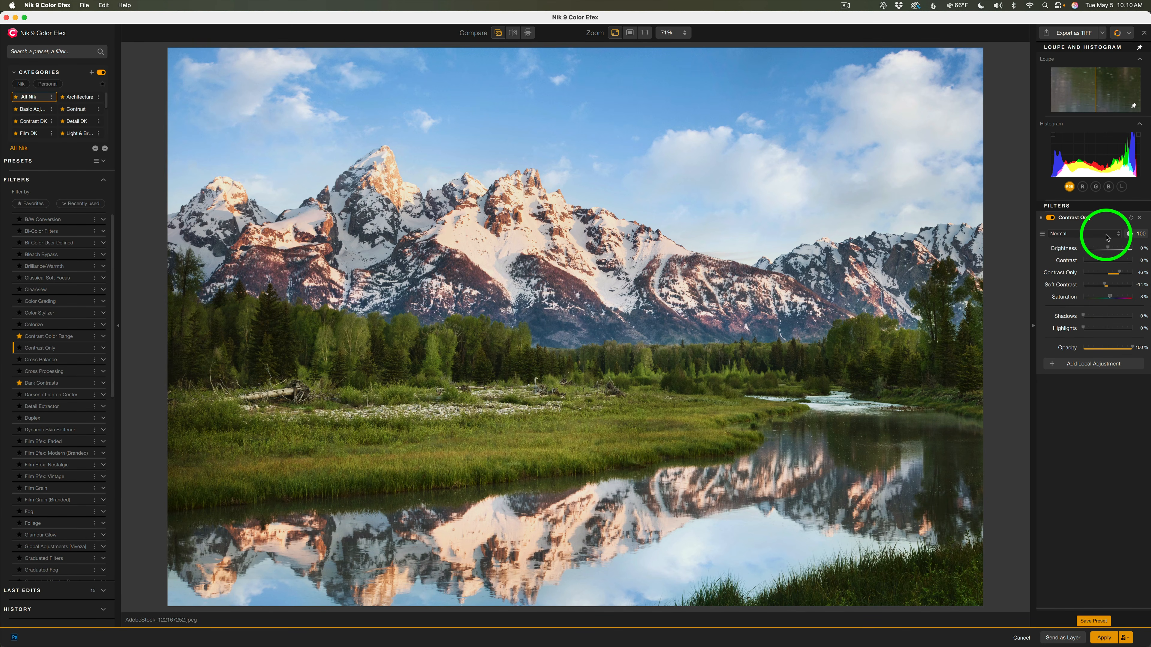
left_click(1052, 219)
left_click(1052, 219)
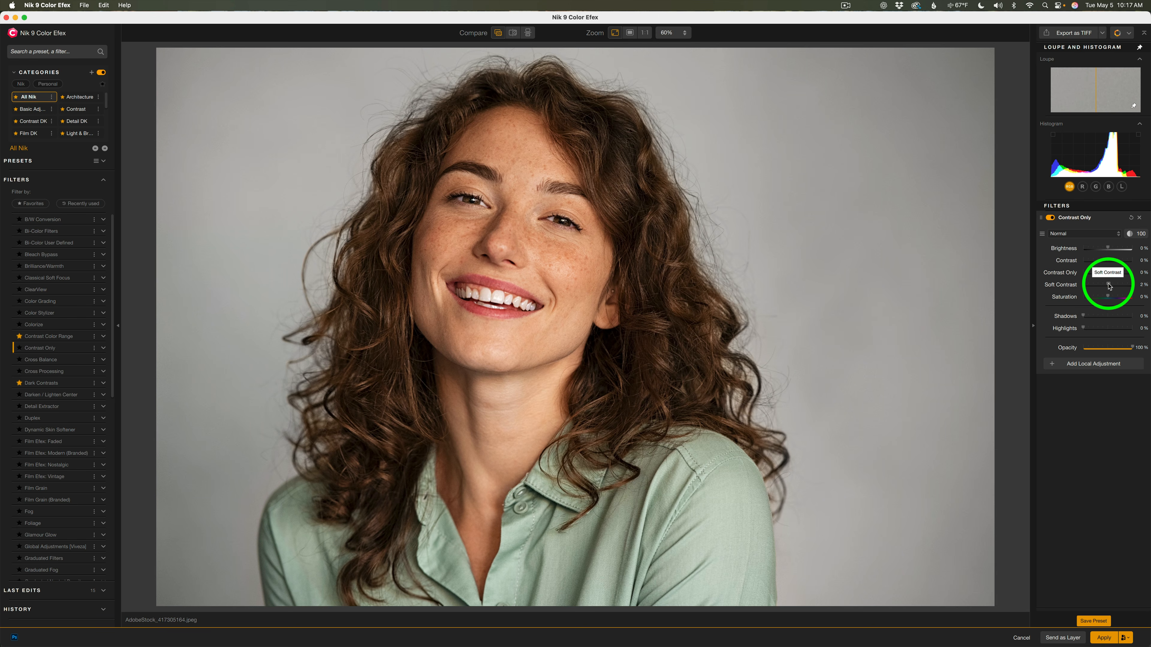
On the portrait, set Soft Contrast to about 60%, Brightness to about 3% and Contrast to about 10%.
left_click_drag(1109, 285, 1123, 287)
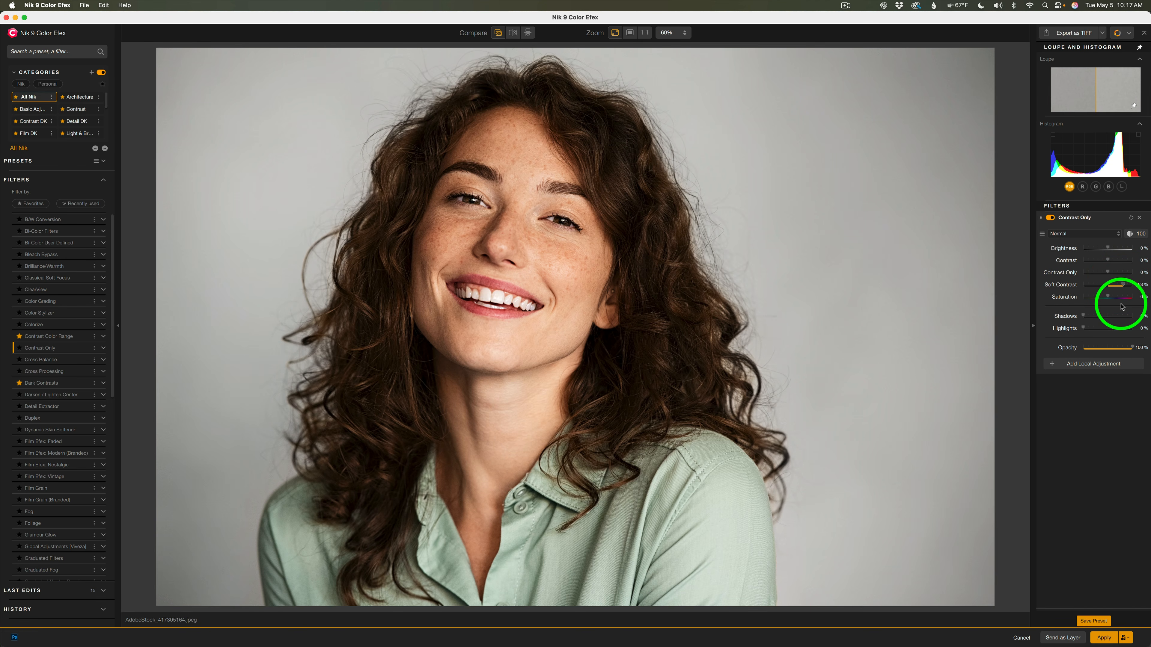
left_click_drag(1108, 250, 1108, 249)
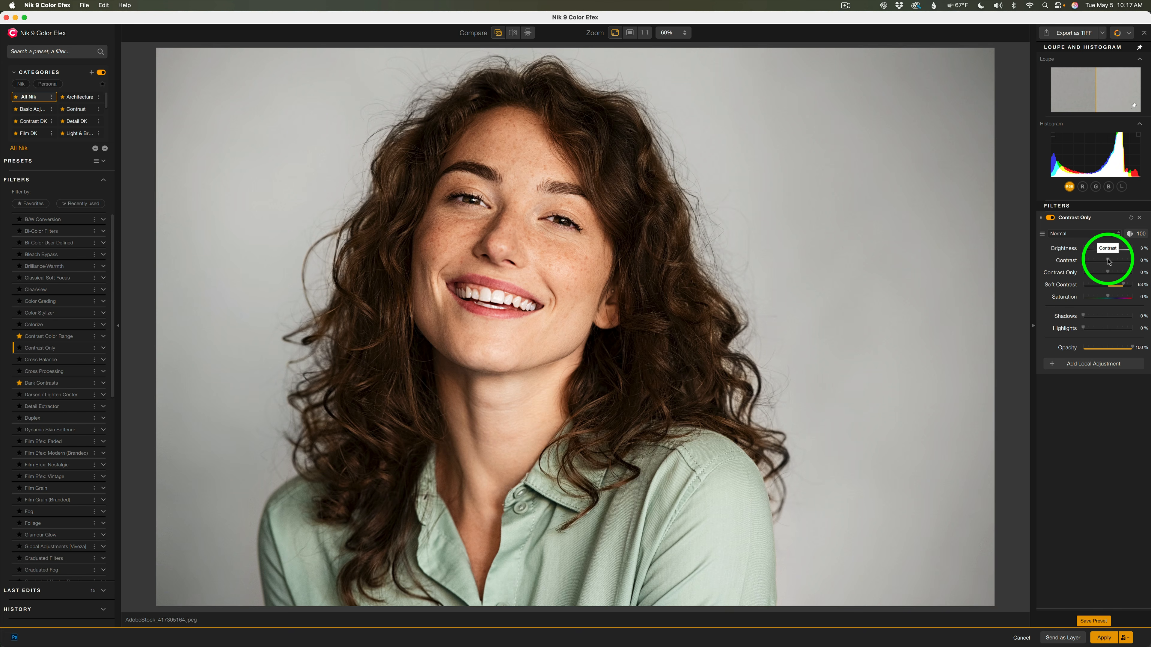
left_click_drag(1109, 262, 1110, 261)
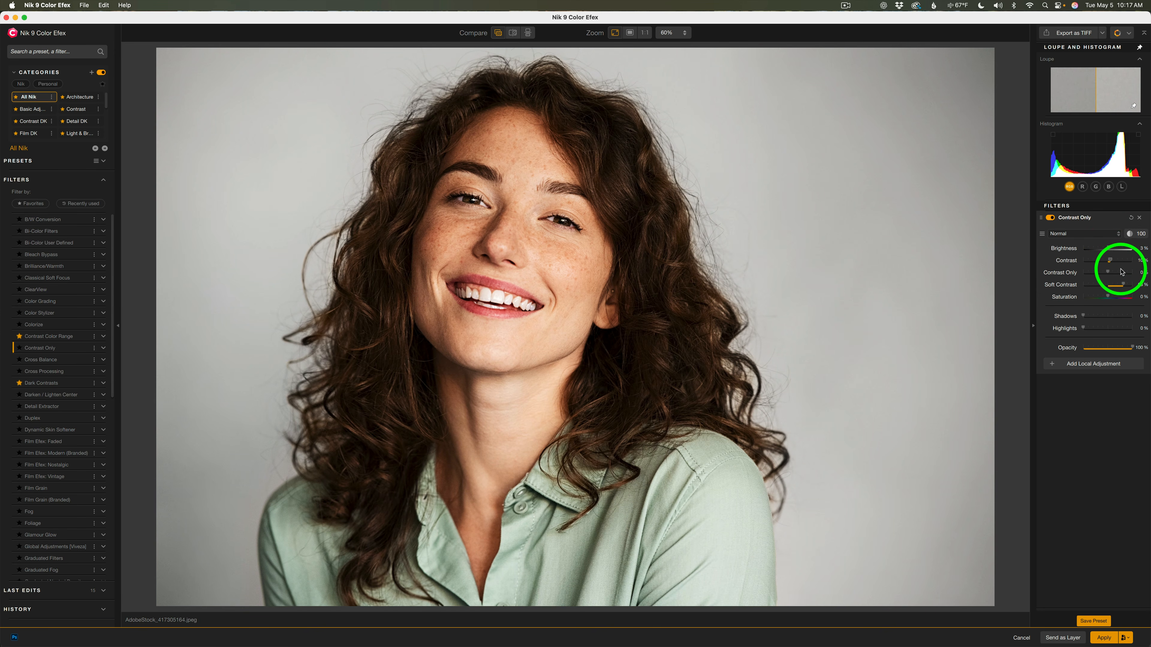
Compare the portrait with the filter off and on, and test the filter's Opacity, leaving it at 100%.
left_click(1050, 218)
left_click(1051, 218)
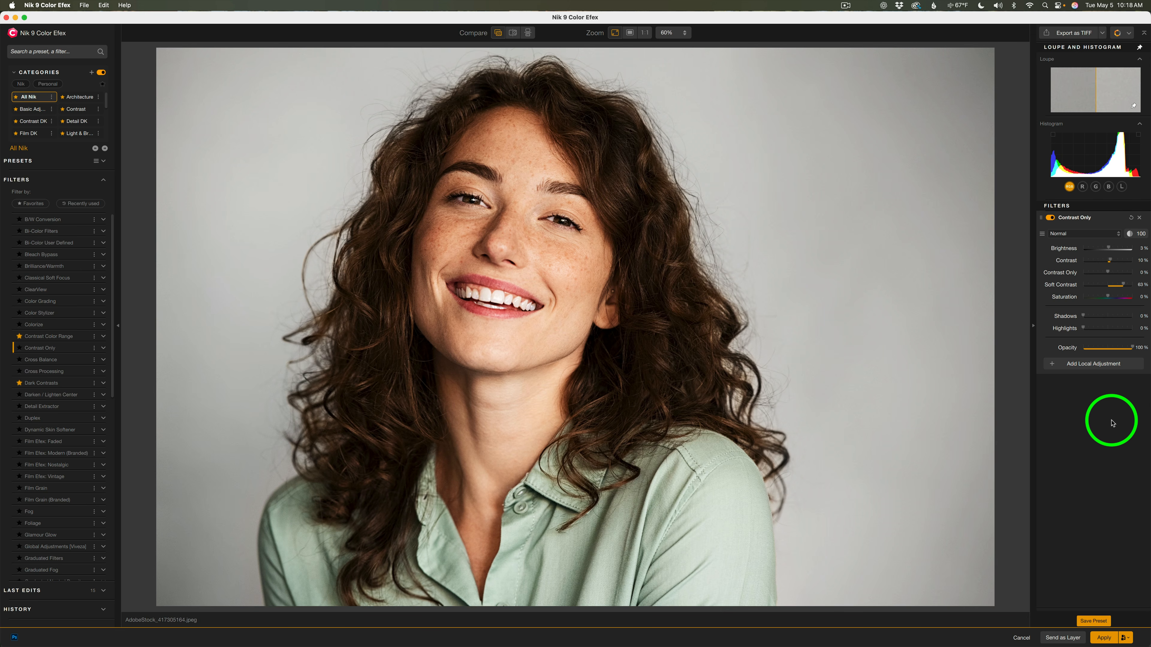
left_click(1133, 348)
mouse_move(1134, 348)
left_mouse_down()
mouse_move(1069, 348)
mouse_move(1131, 346)
left_mouse_up()
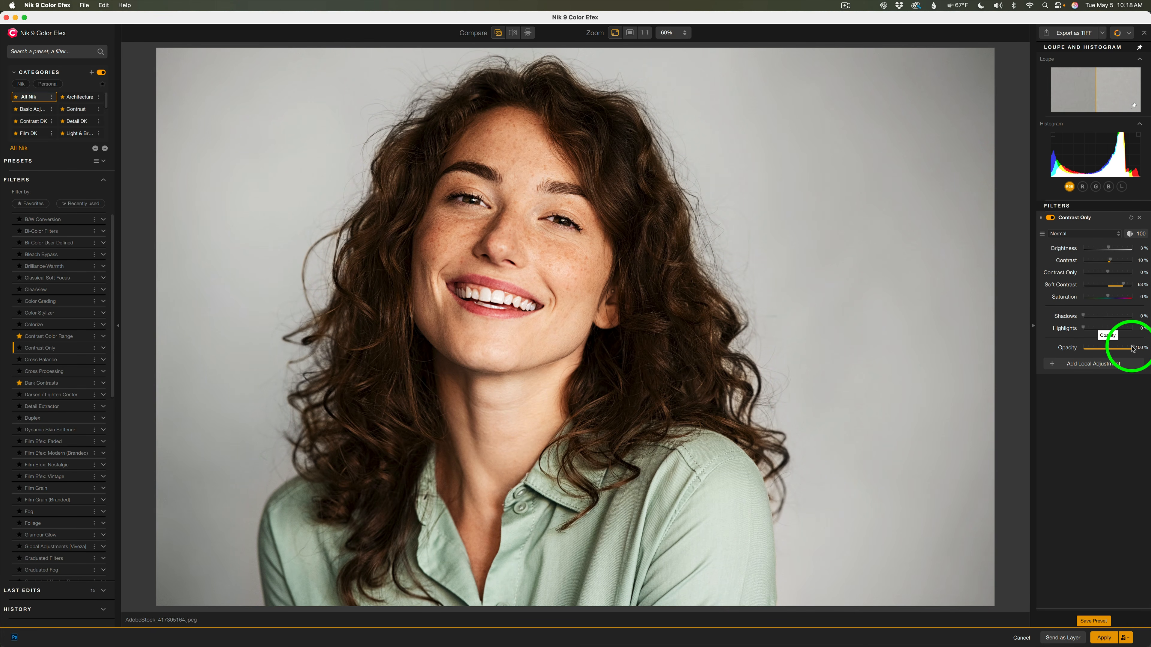
Recheck the portrait with the filter off and on, and lower its Saturation to about -6%.
left_click(1050, 217)
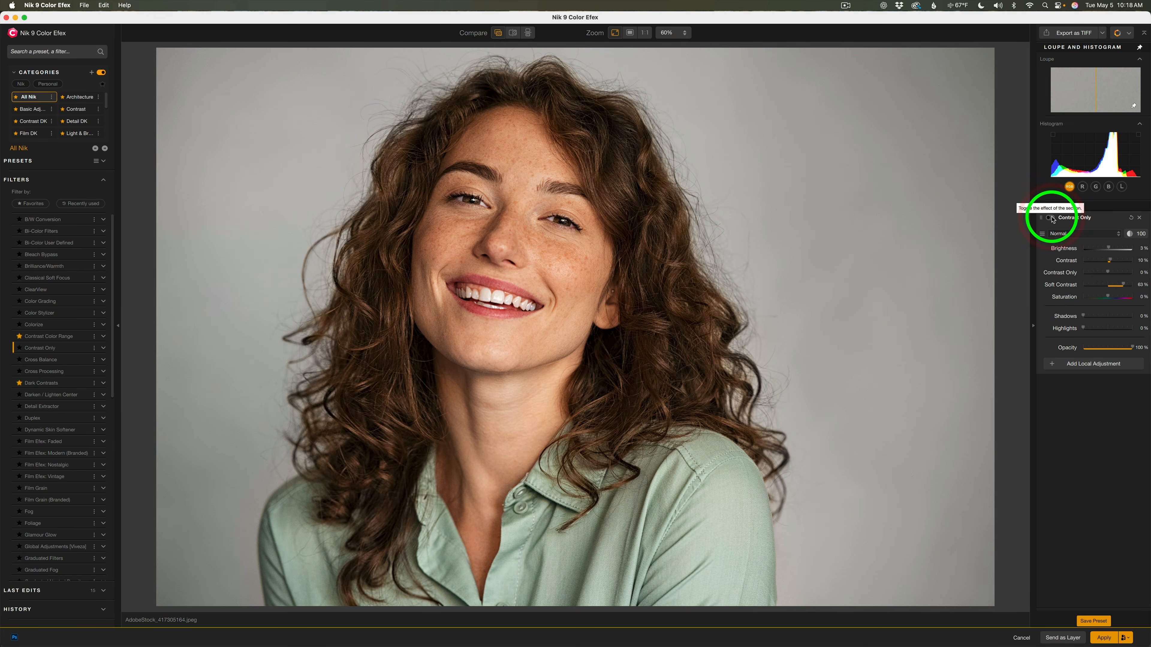
left_click(1051, 218)
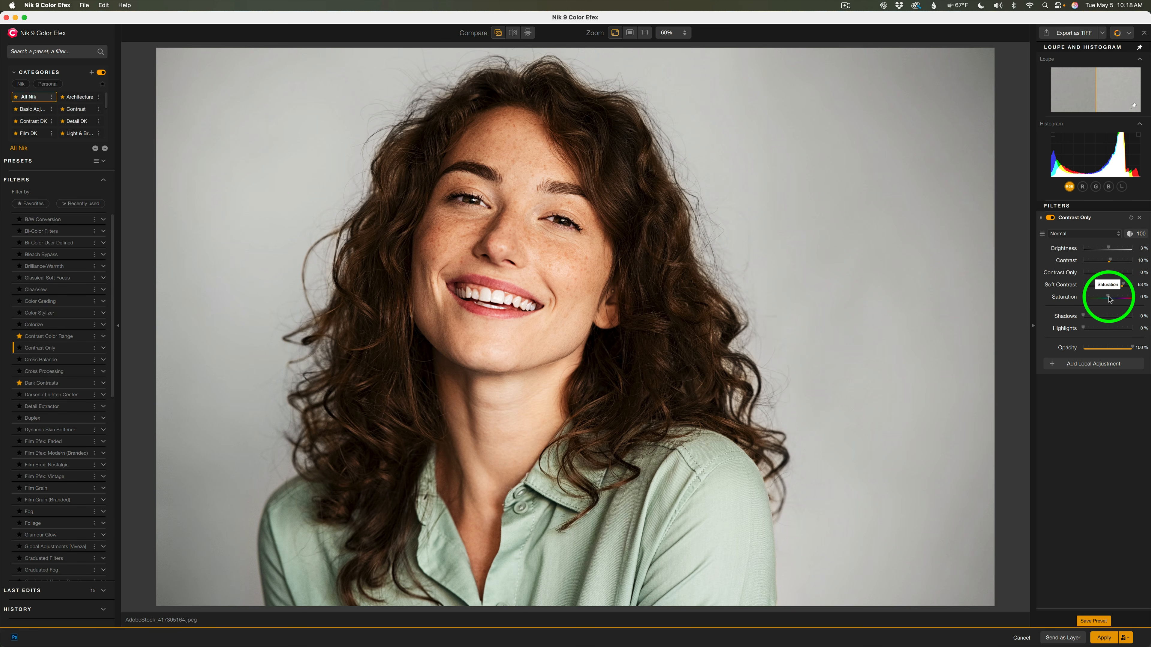
left_click_drag(1109, 299, 1107, 300)
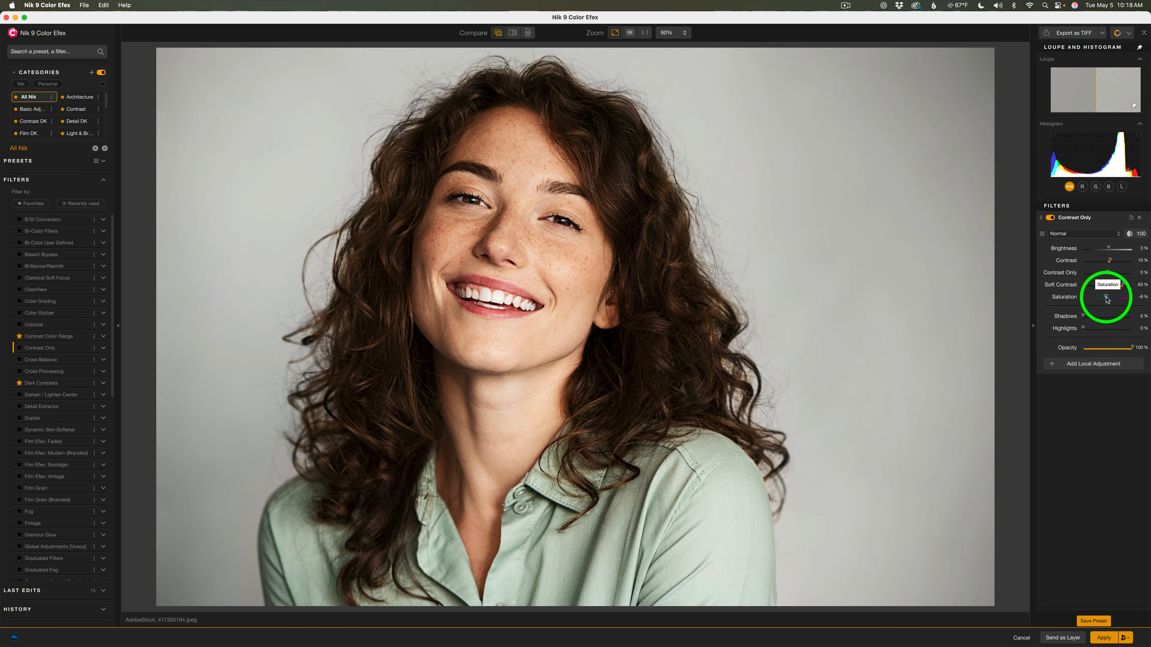
Reset the portrait's Saturation to 0% and test the Shadows slider at about 27%, returning it to 0%.
left_click(1107, 298)
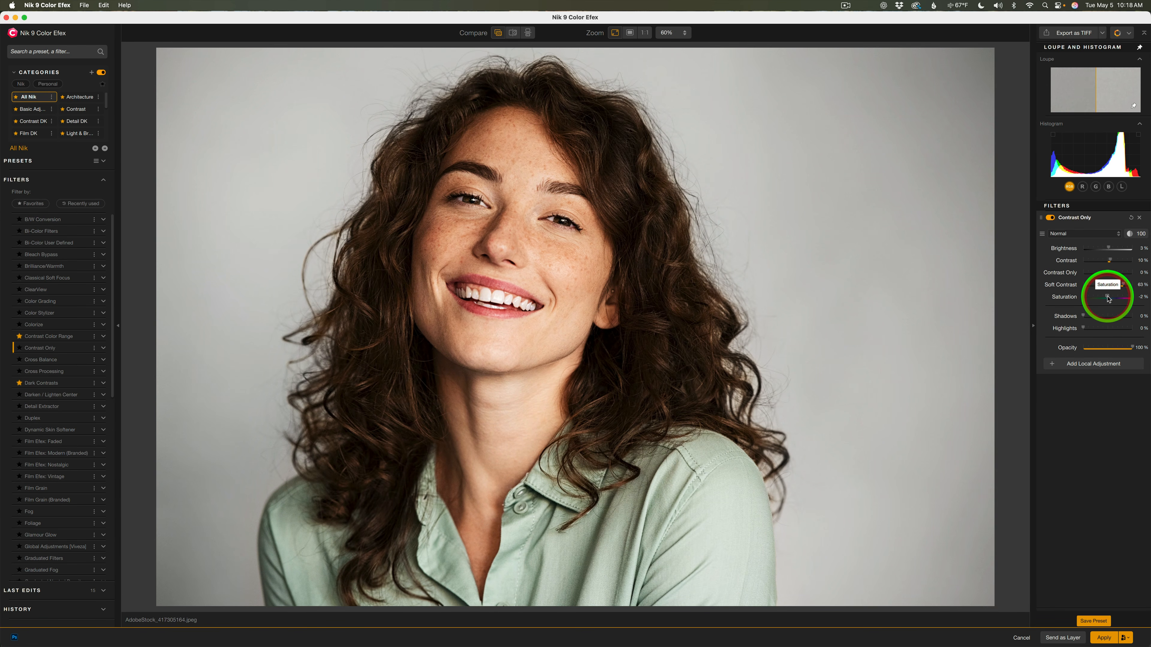
double_click(1107, 298)
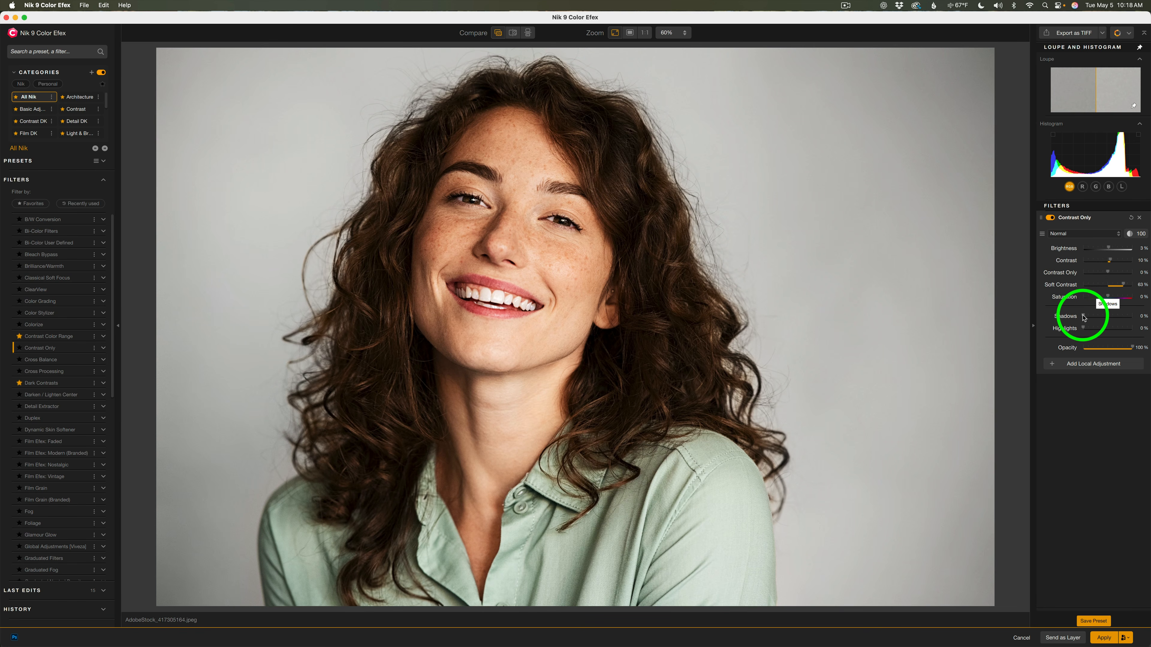
left_click_drag(1084, 317, 1097, 321)
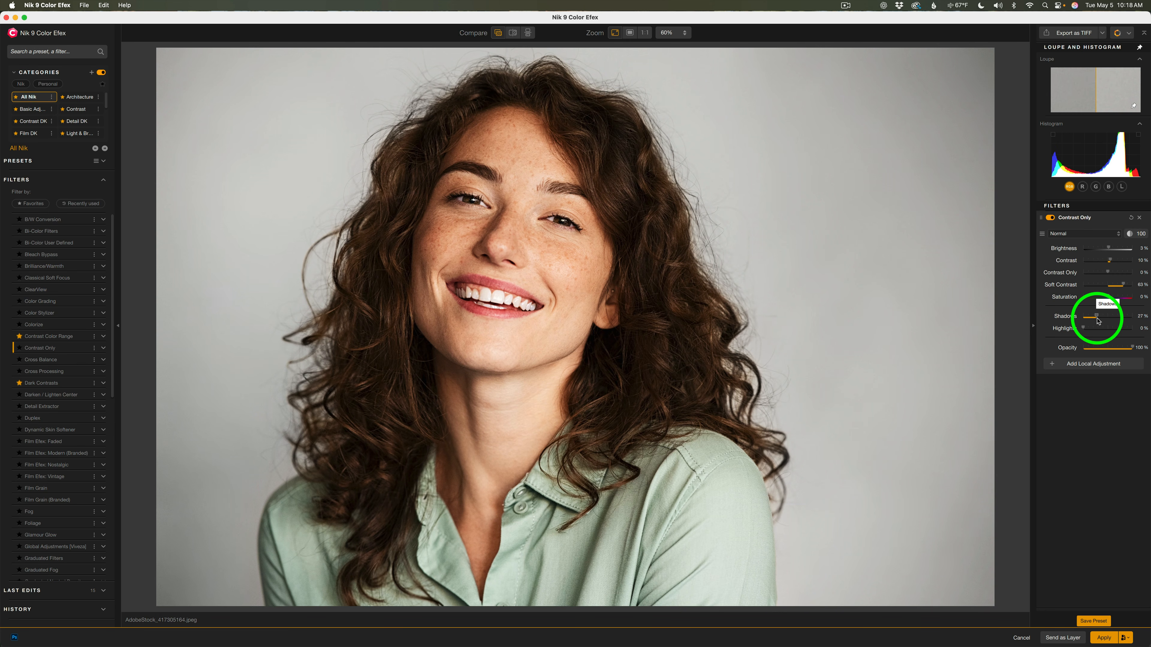
left_click_drag(1098, 321, 1070, 321)
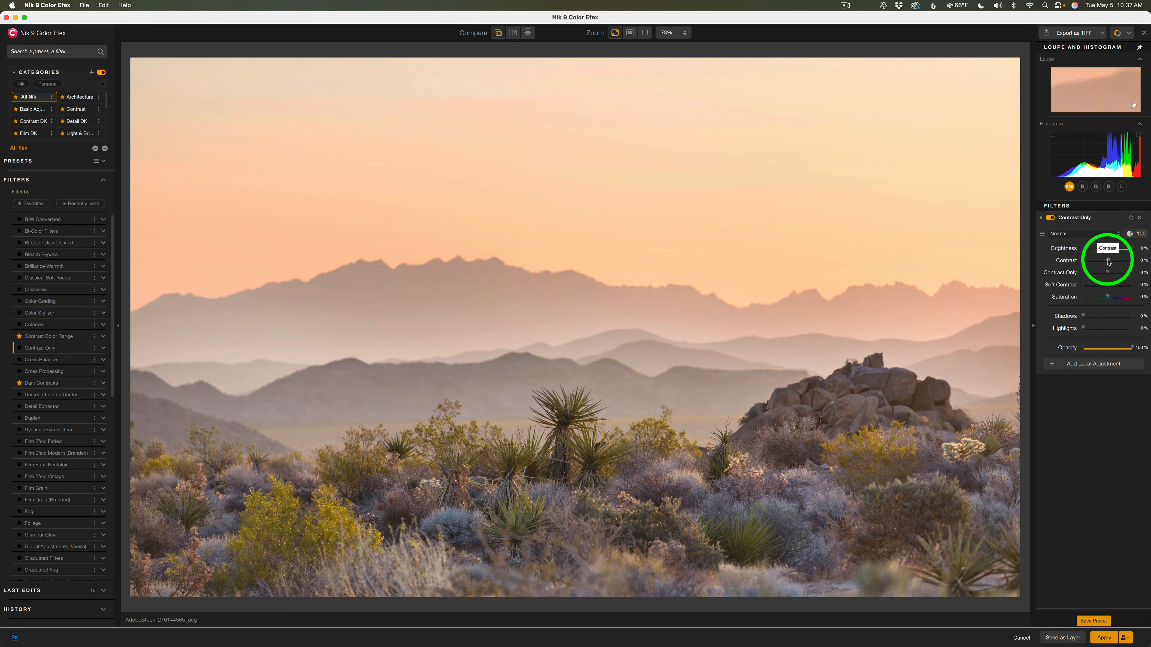
On the desert landscape, test a higher Contrast and reset it to 0%, and set Contrast Only to about 50%.
left_click_drag(1108, 262, 1124, 265)
double_click(1124, 261)
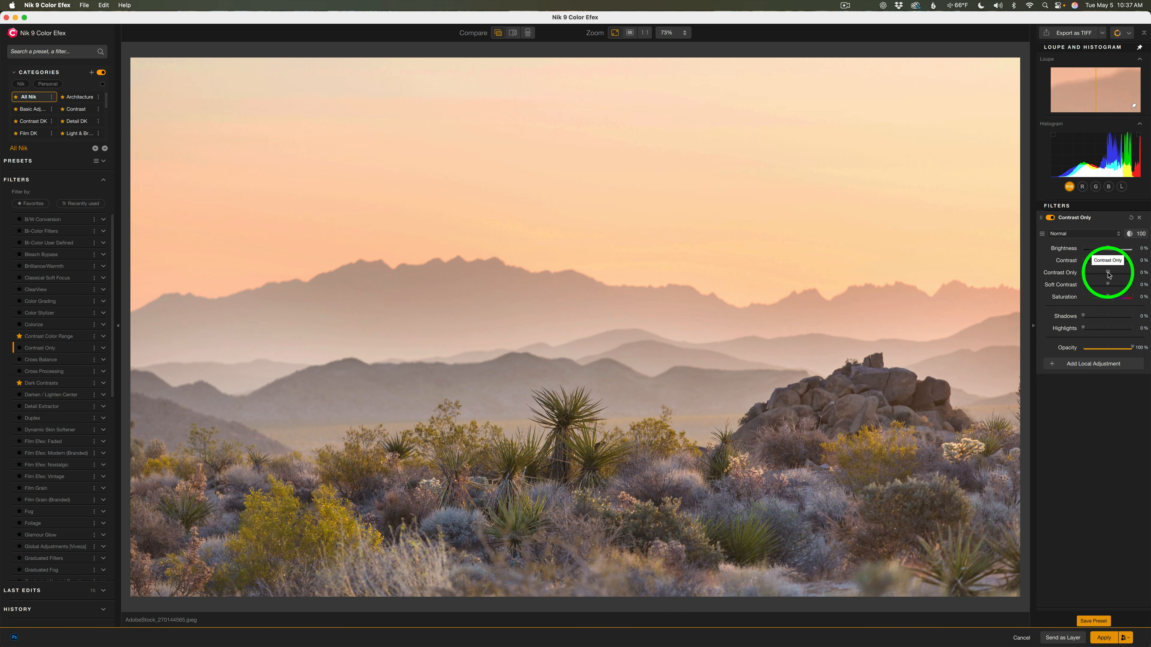
left_click_drag(1109, 274, 1120, 277)
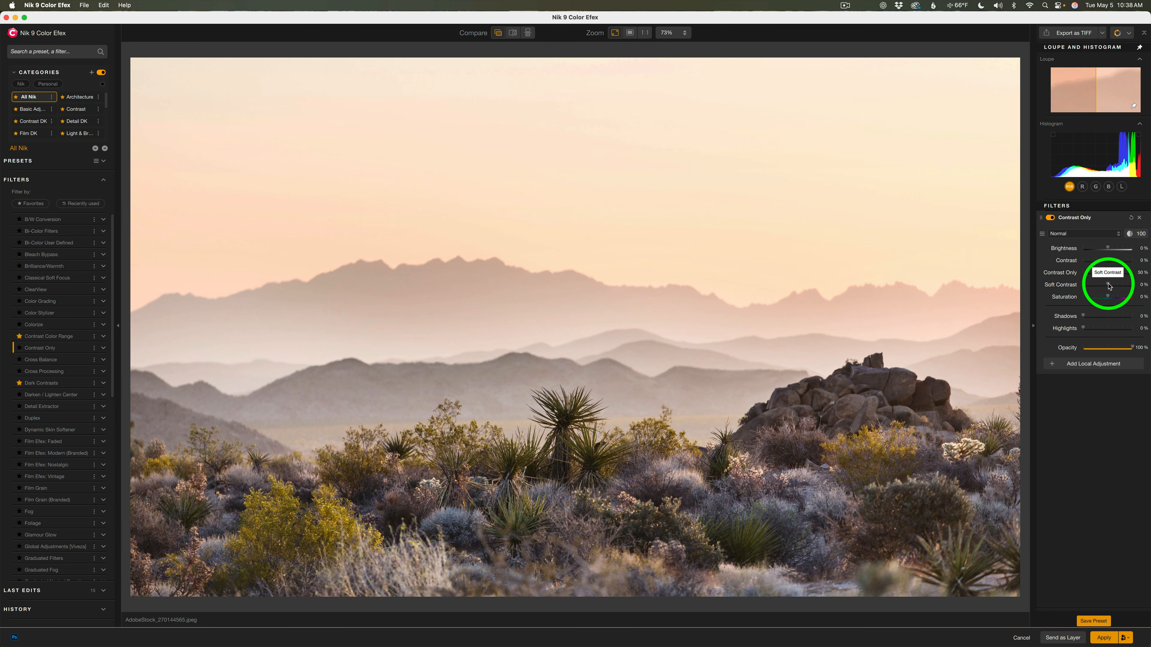
Lower the desert landscape's Soft Contrast to about -12% and raise its Saturation to about 29%.
left_click_drag(1108, 286, 1106, 287)
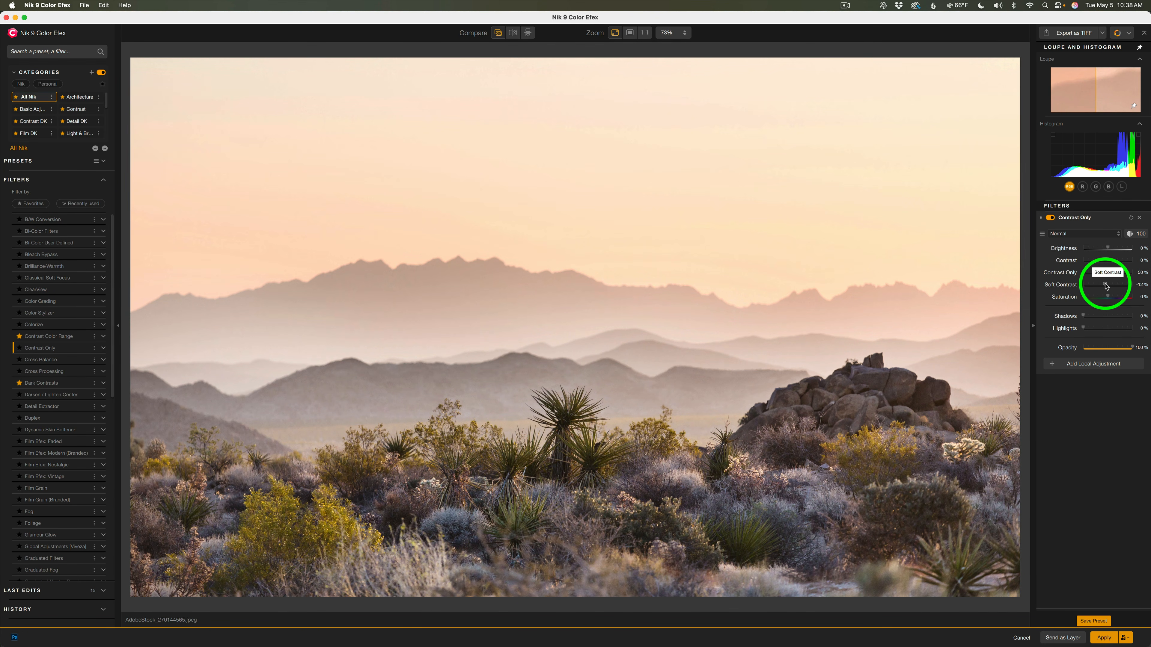
left_click(1106, 286)
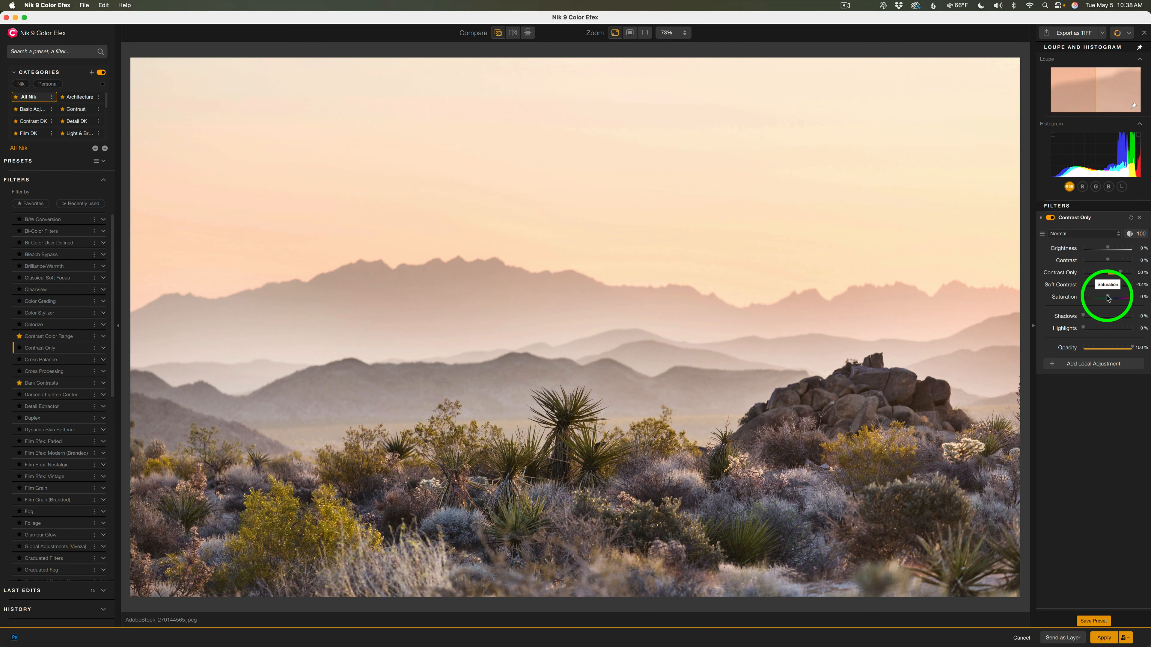
left_click_drag(1109, 298, 1114, 298)
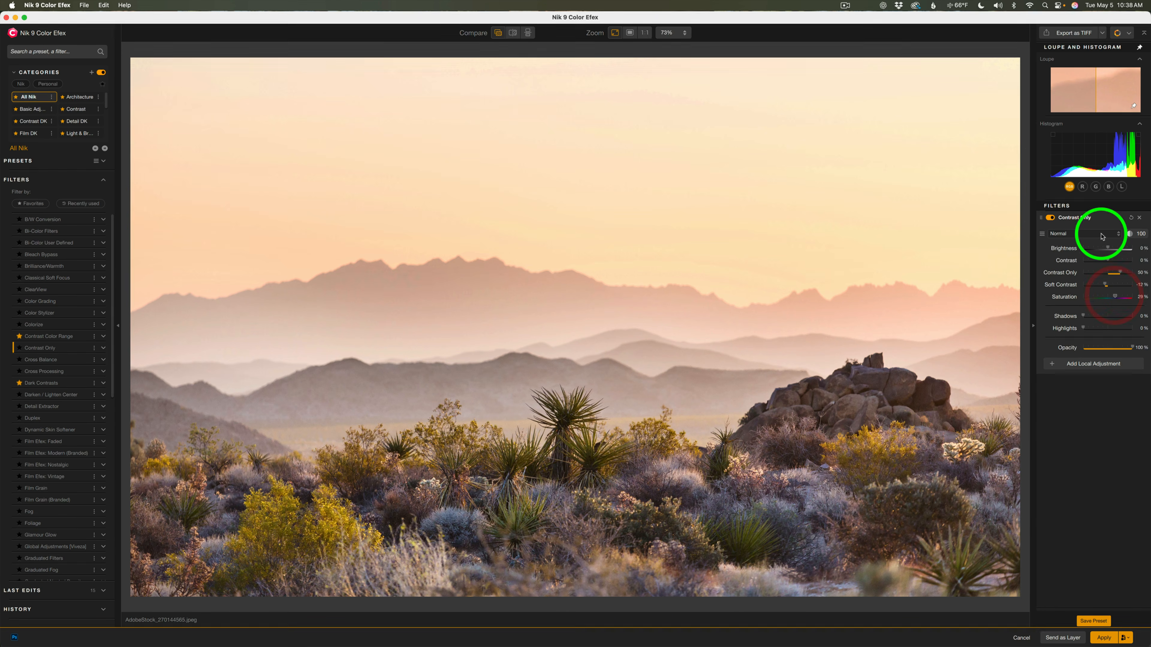
Slightly darken the desert landscape by setting its Brightness to about -2%.
left_click(1108, 250)
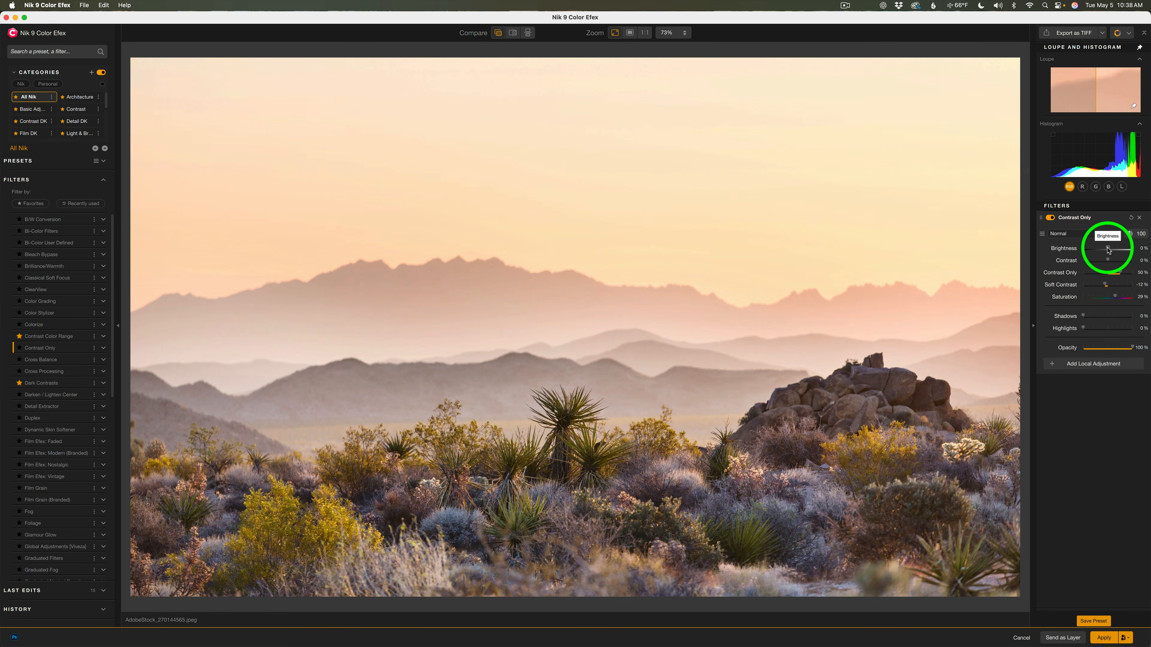
double_click(1108, 249)
left_click(1108, 249)
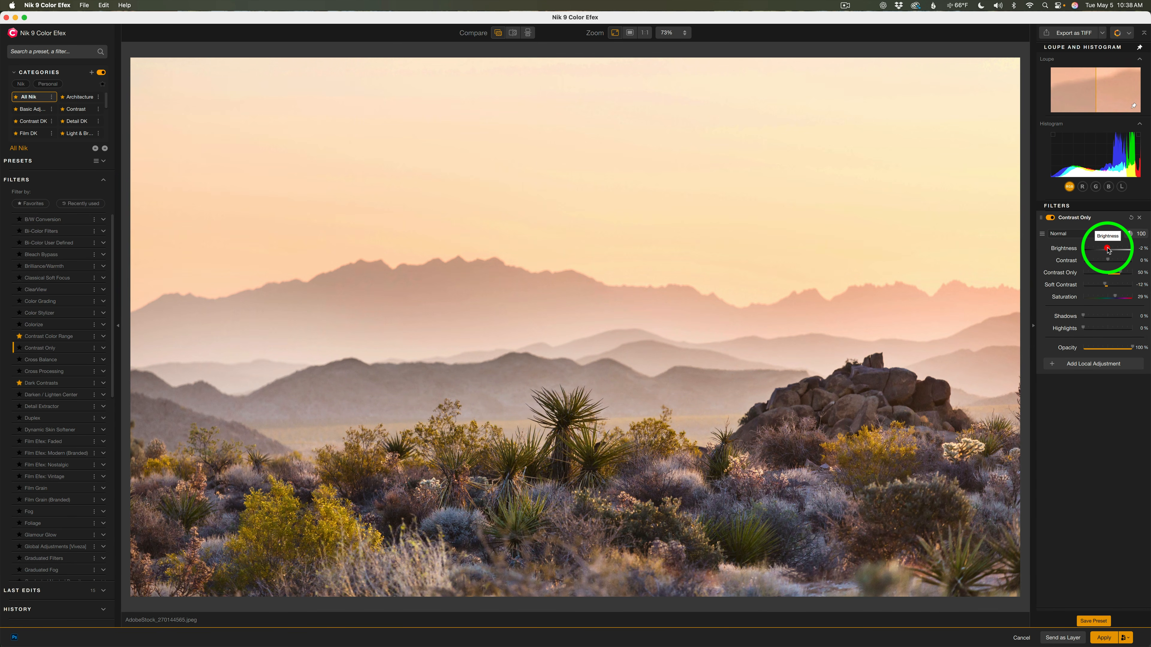
left_click(1107, 248)
Raise Contrast Only to about 70% and Contrast to about 9%, and compare the landscape with the filter off and on.
left_click_drag(1121, 277, 1126, 274)
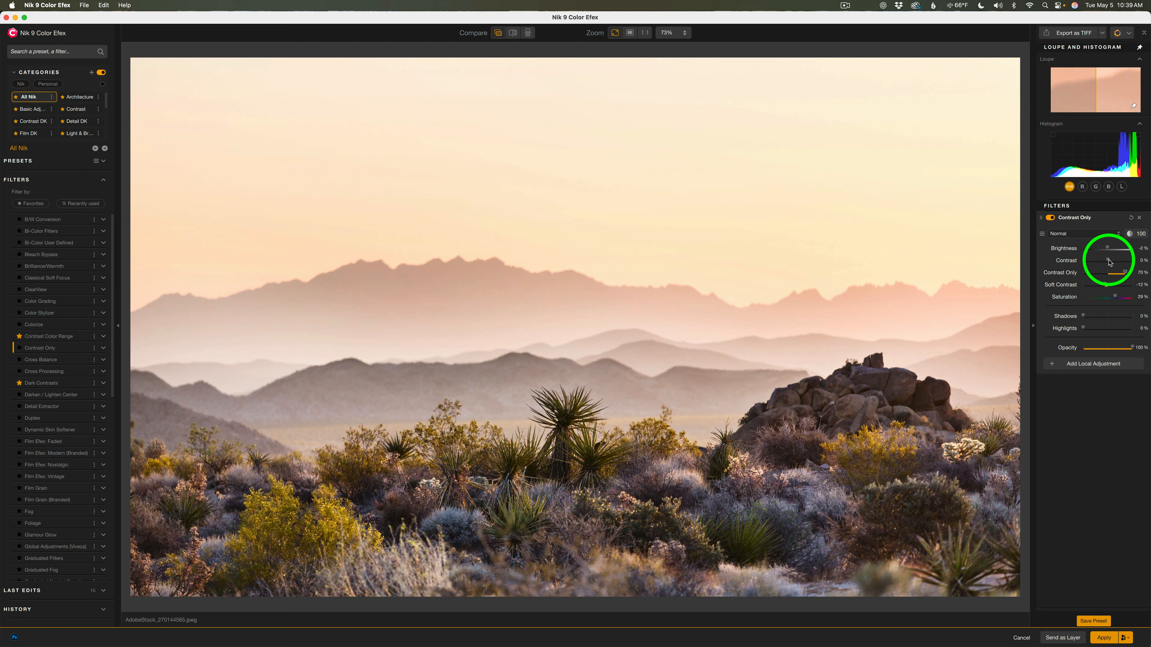
left_click_drag(1108, 260, 1109, 260)
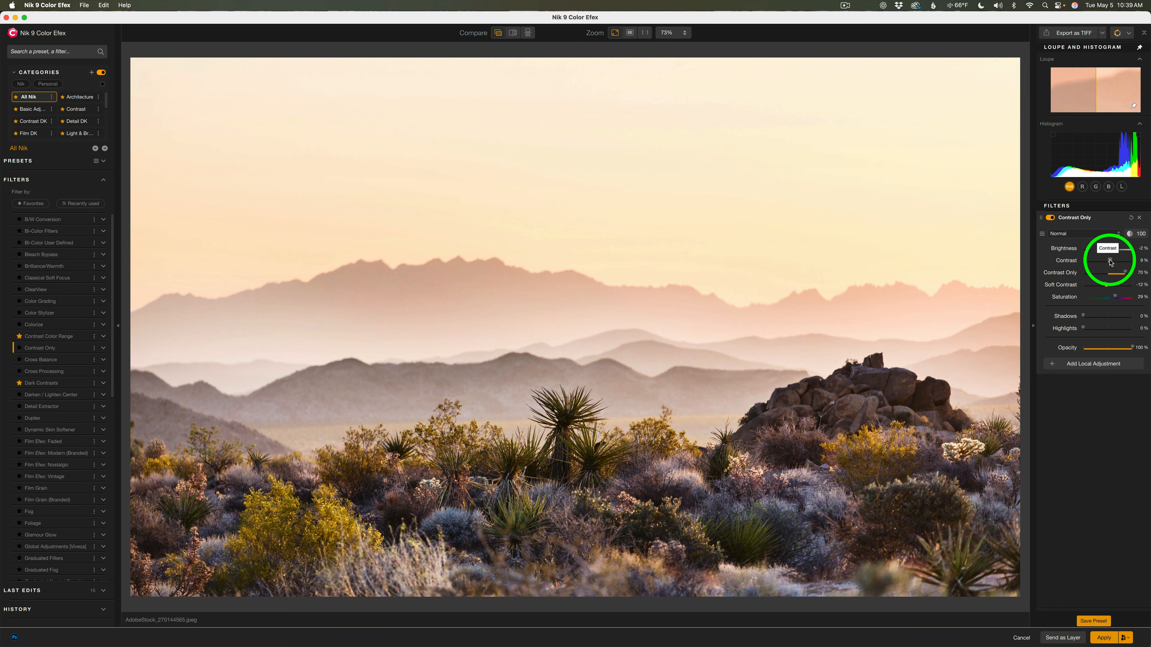
left_click(1050, 218)
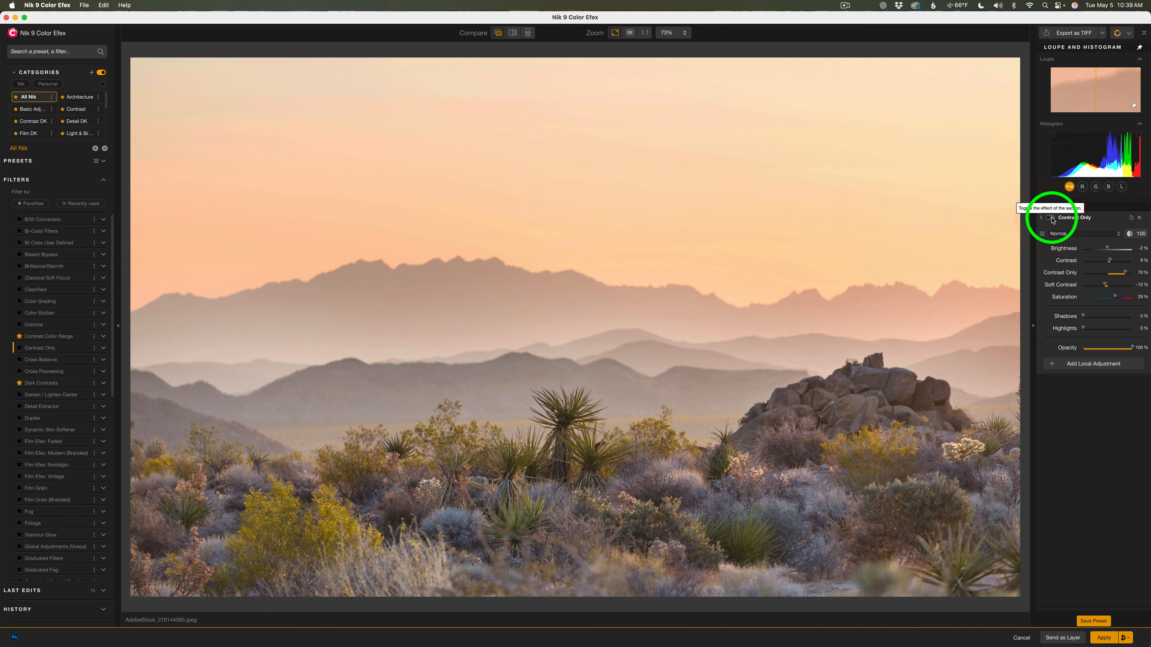
left_click(1052, 220)
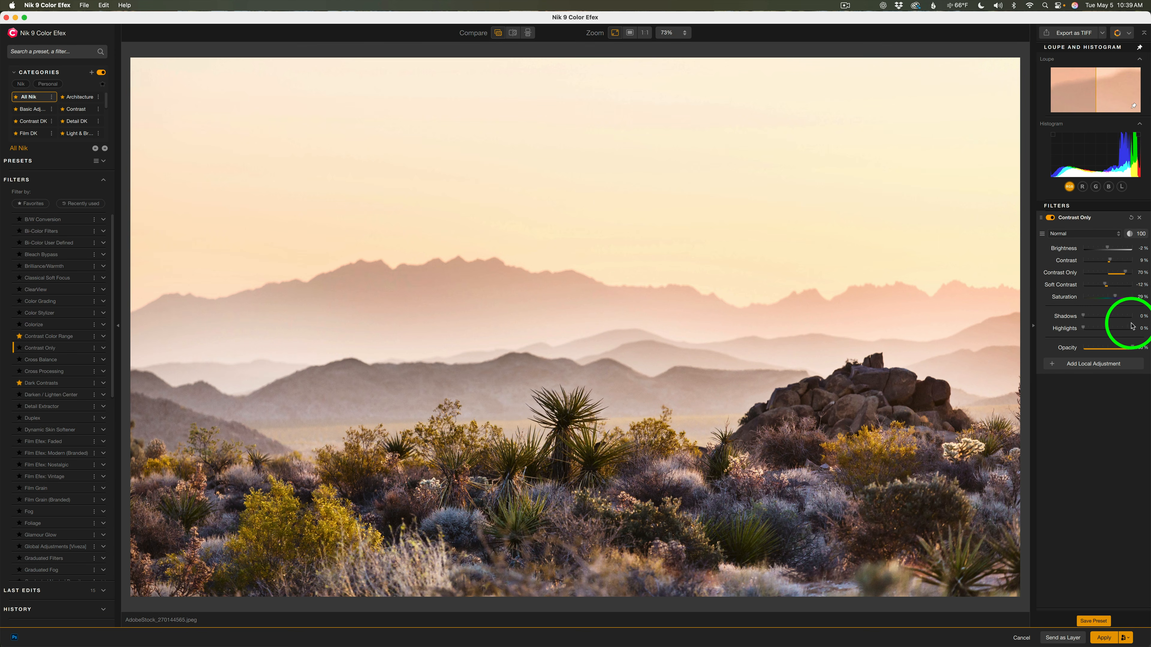
Reduce the filter's Opacity to about 75% and compare the desert landscape with the filter off and on.
mouse_move(1137, 352)
left_mouse_down()
mouse_move(1069, 348)
mouse_move(1120, 353)
left_mouse_up()
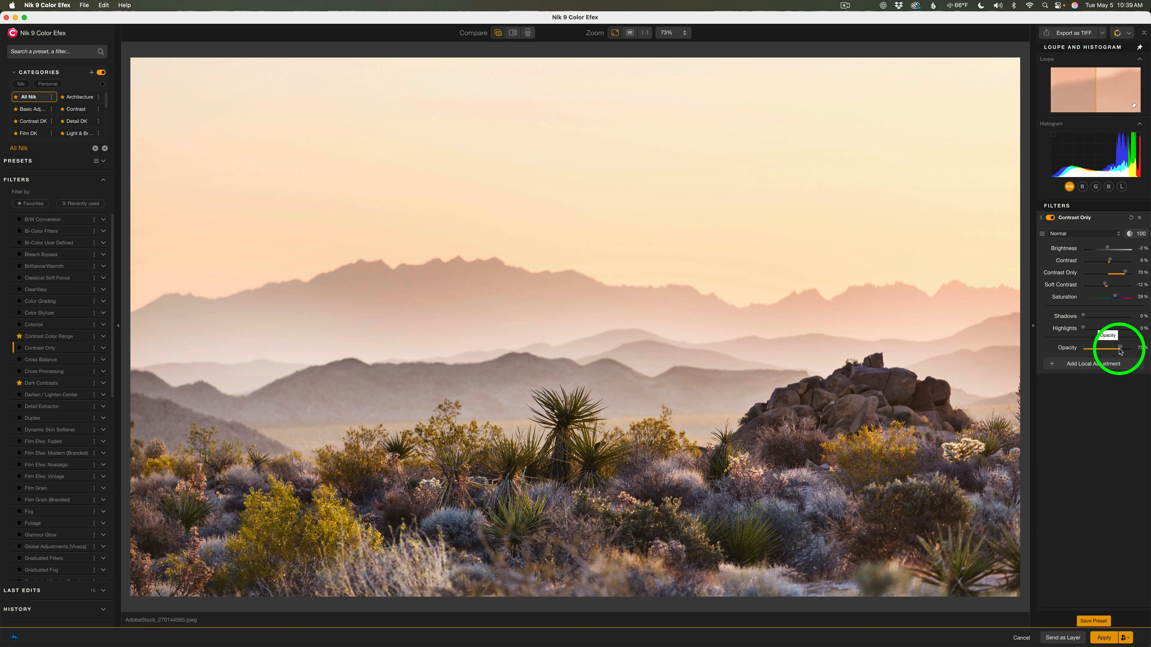
left_click(1050, 218)
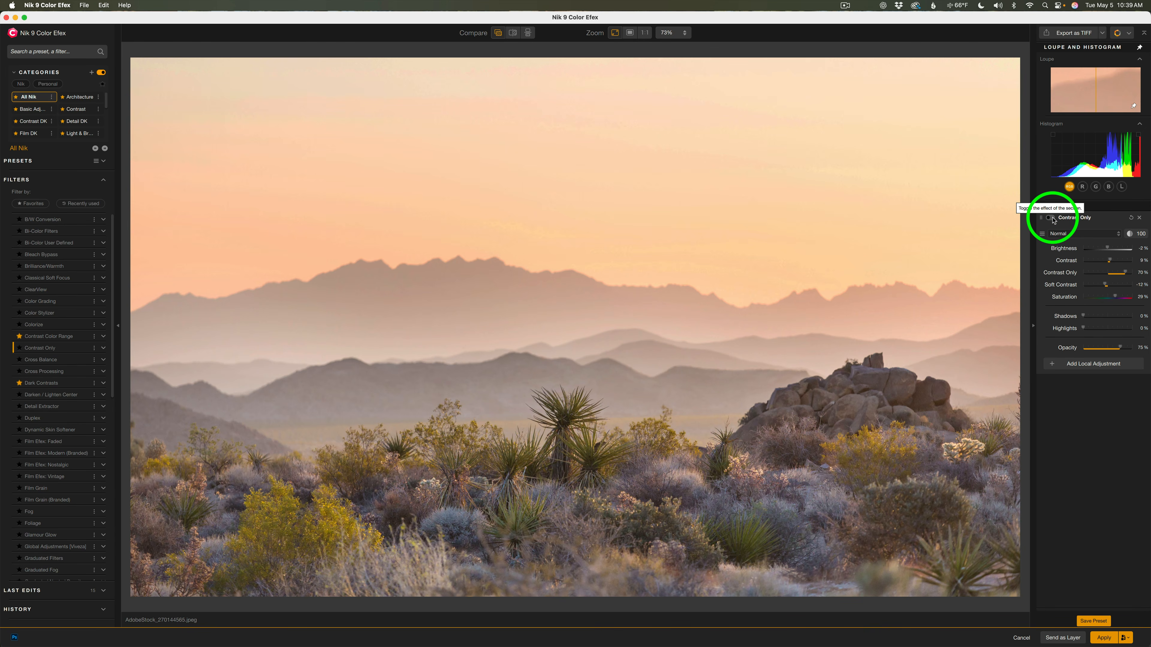
left_click(1051, 218)
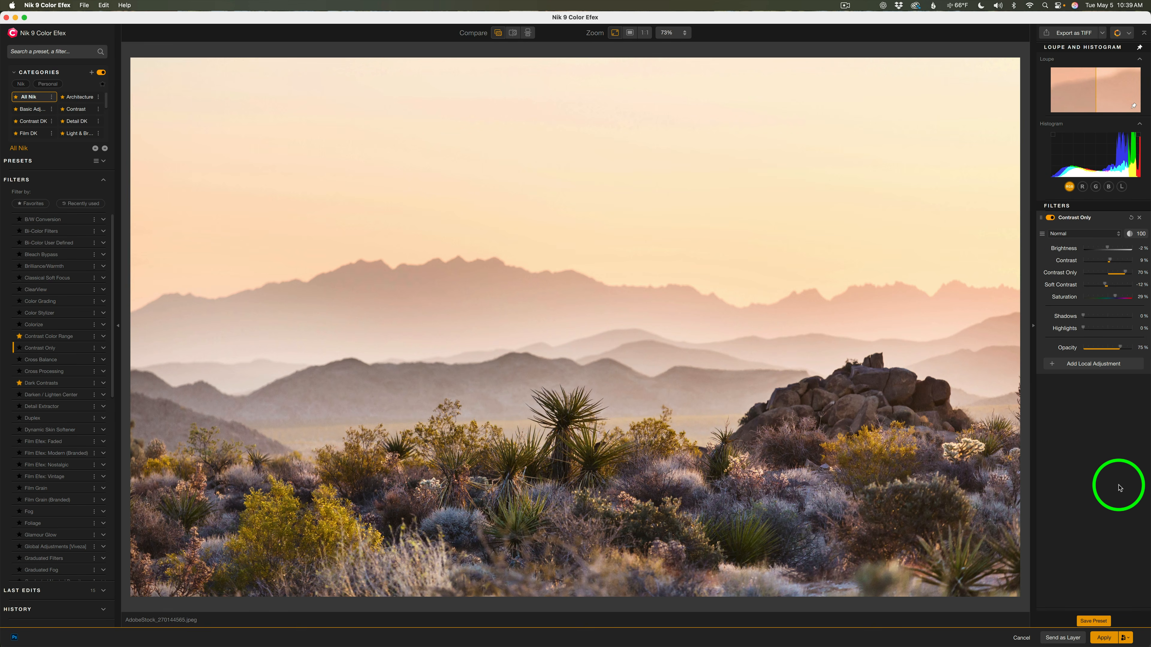